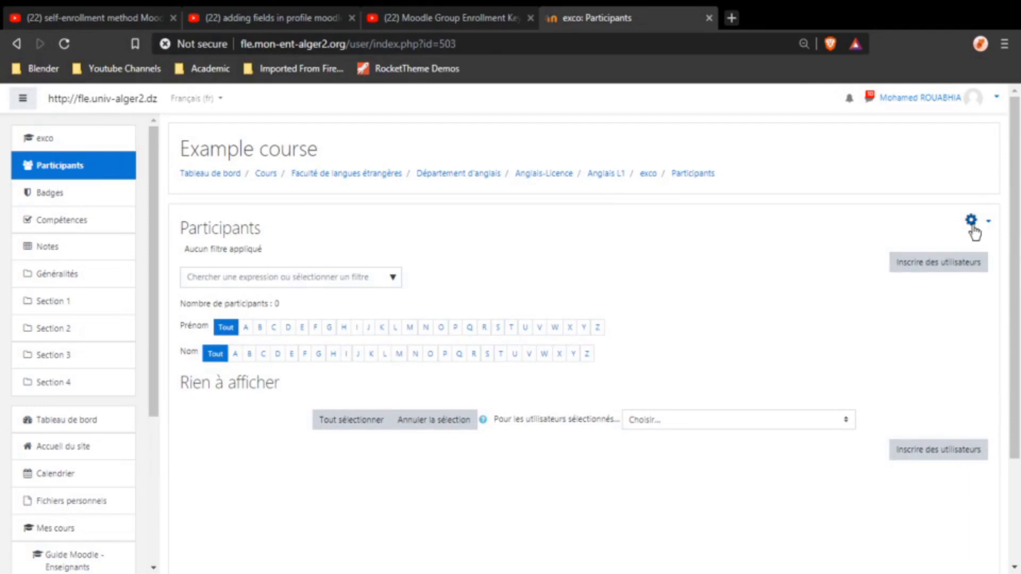
Step: Enable the Auto-inscription (Étudiant) enrolment method of the Example course and open its settings
left_click(990, 225)
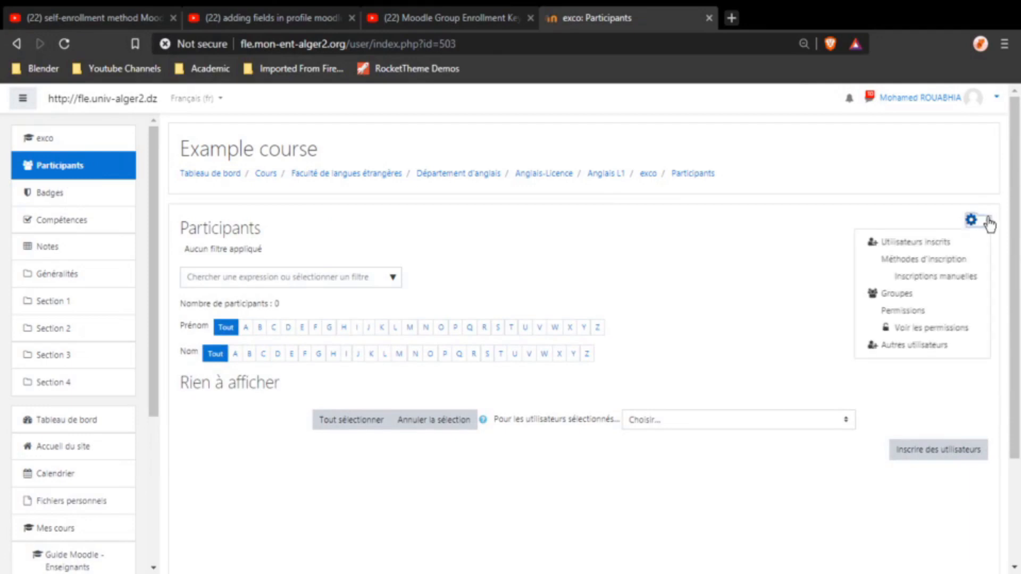
left_click(898, 261)
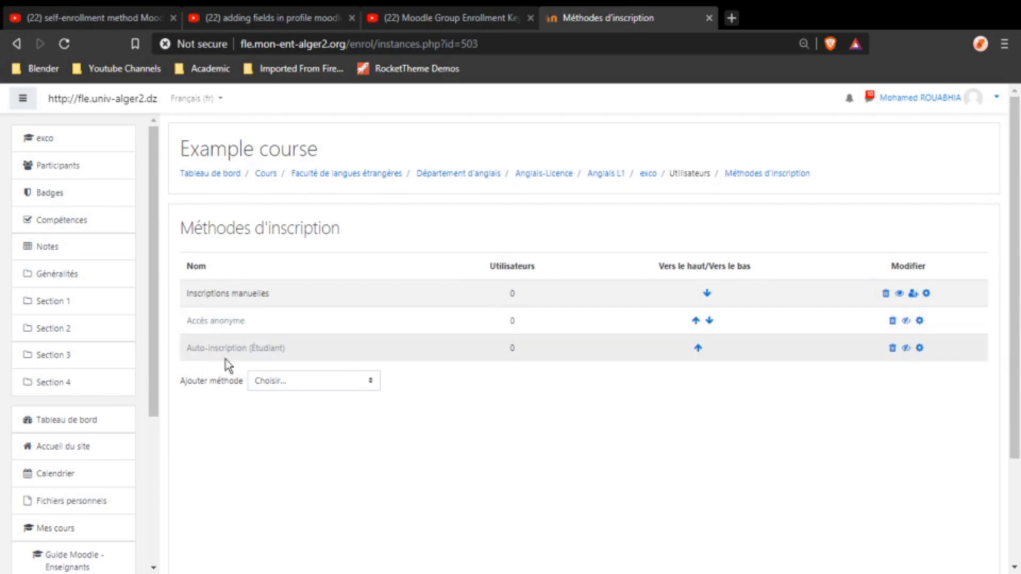
left_click(906, 348)
left_click(920, 349)
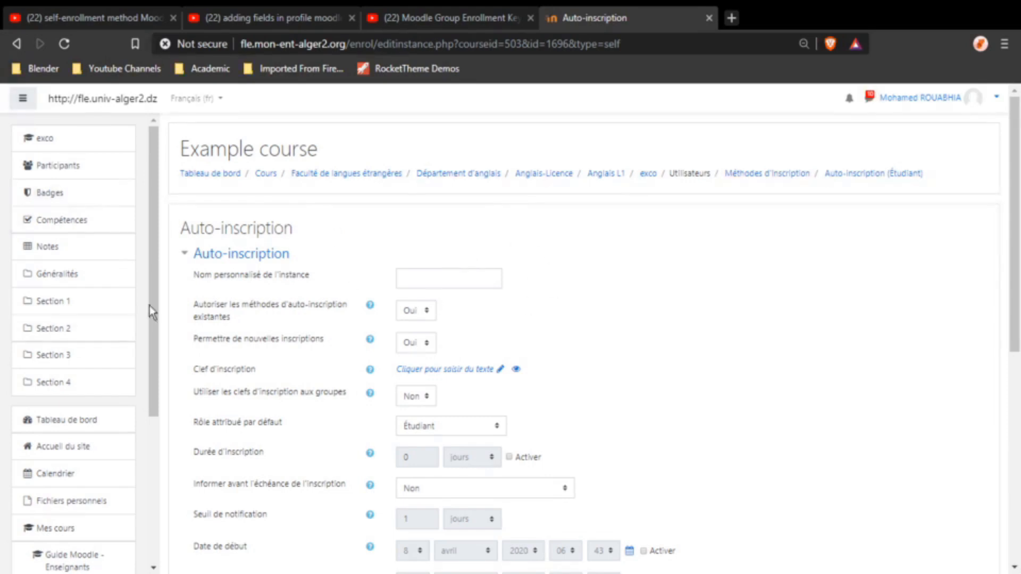
Step: Enter "inscexl1" as the custom instance name of the Auto-inscription method and look over its other settings
left_click(414, 283)
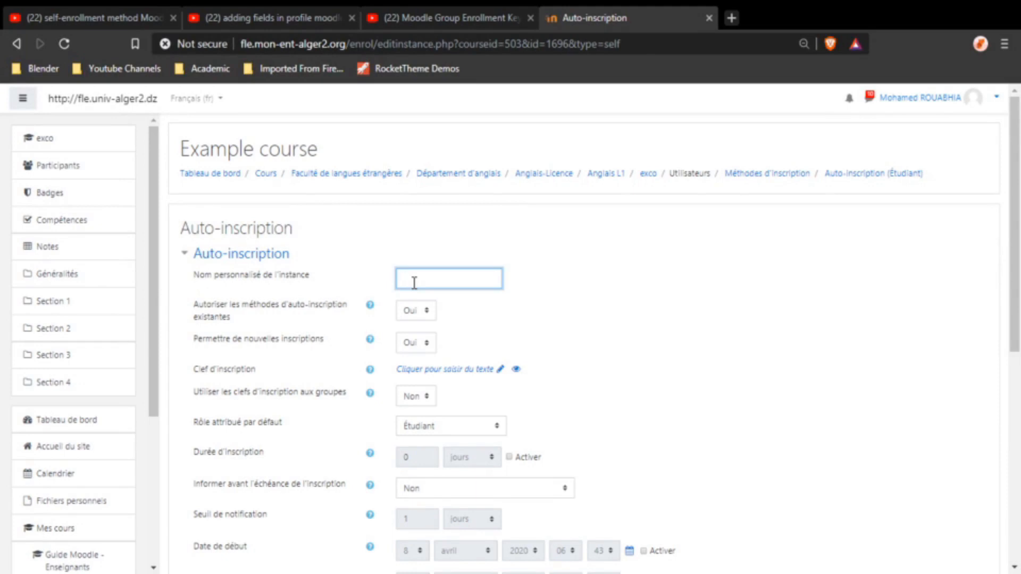
type("Inscex11")
scroll(360, 364, "down", 3)
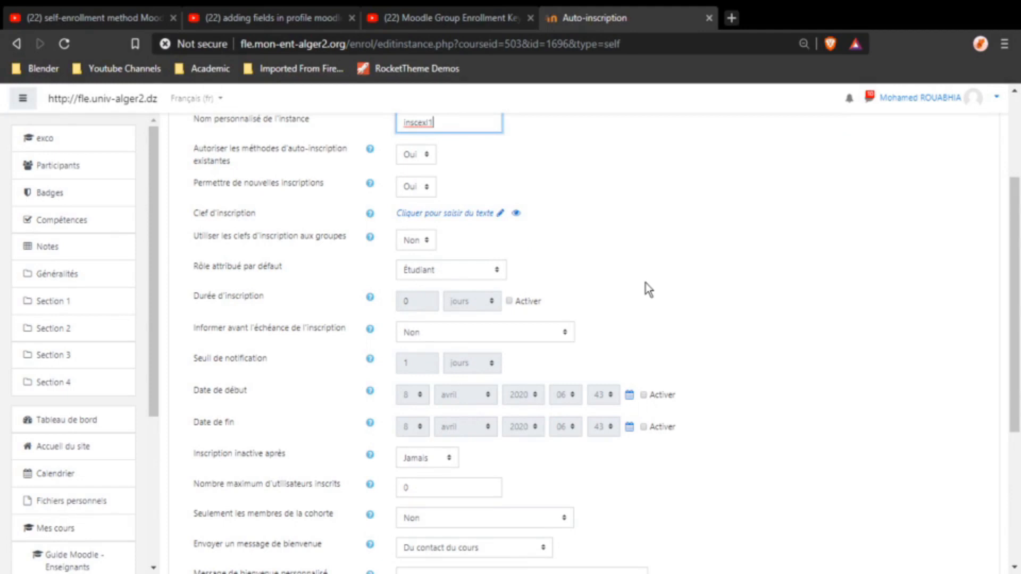
scroll(646, 283, "up", 3)
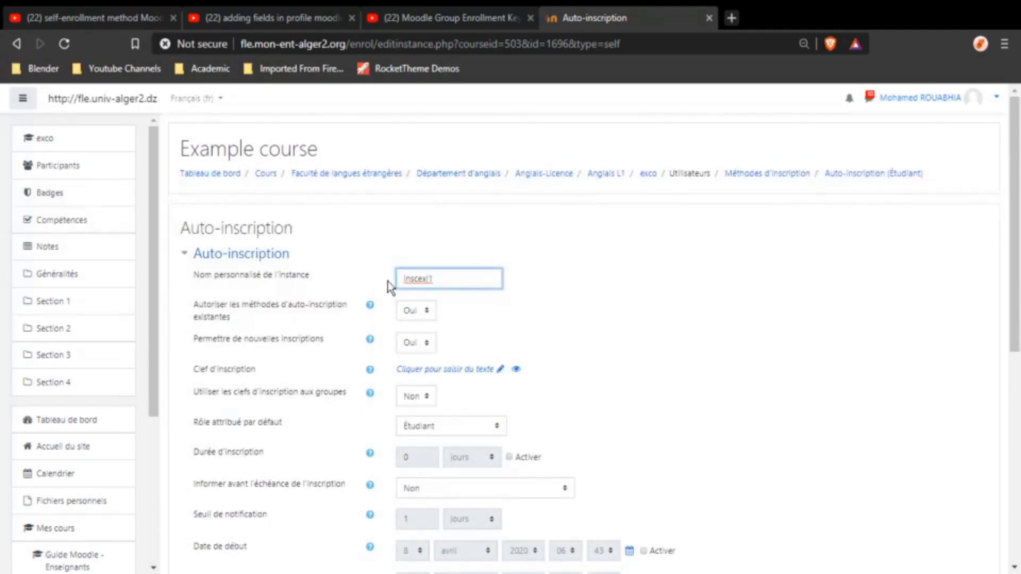
scroll(388, 282, "down", 3)
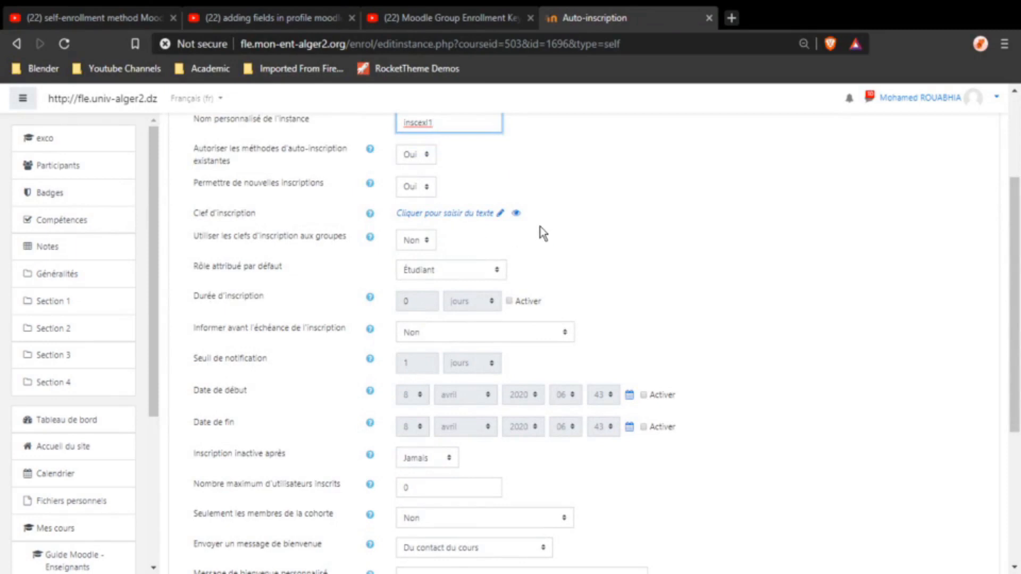
scroll(543, 232, "up", 3)
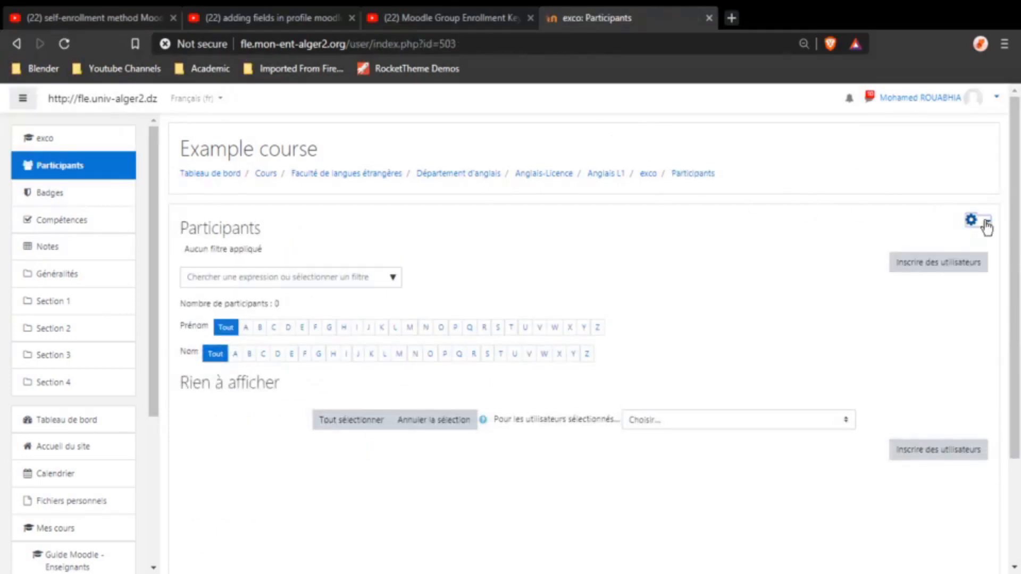
Step: Open the settings of group An1Gp3 from the course's group list
left_click(985, 221)
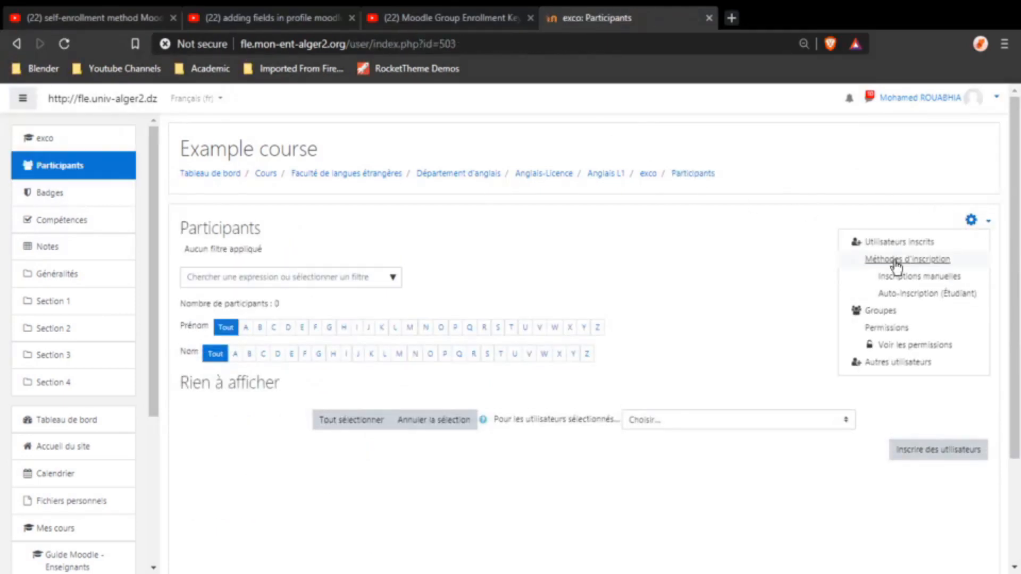
left_click(879, 311)
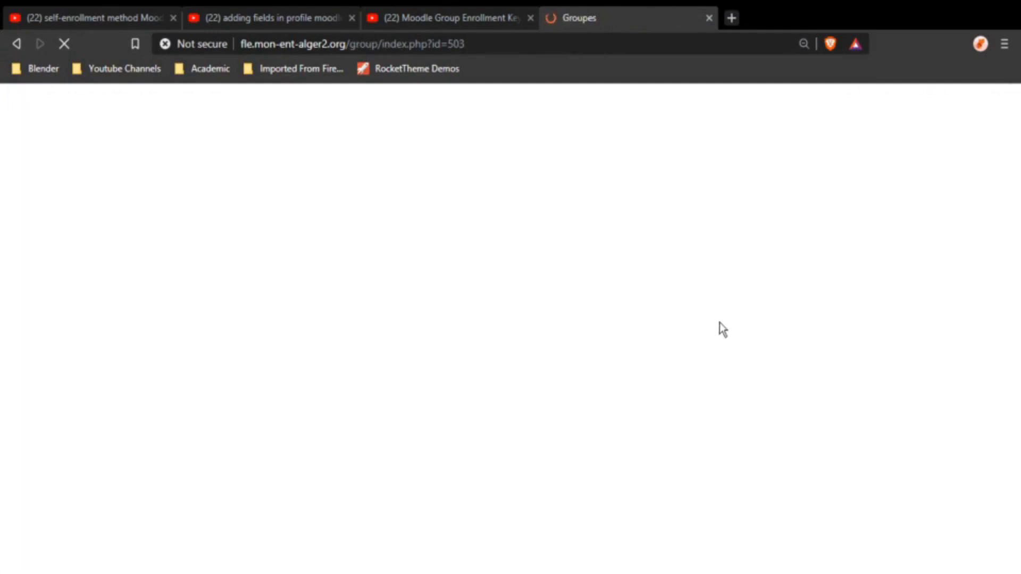
left_click(264, 327)
scroll(324, 351, "down", 2)
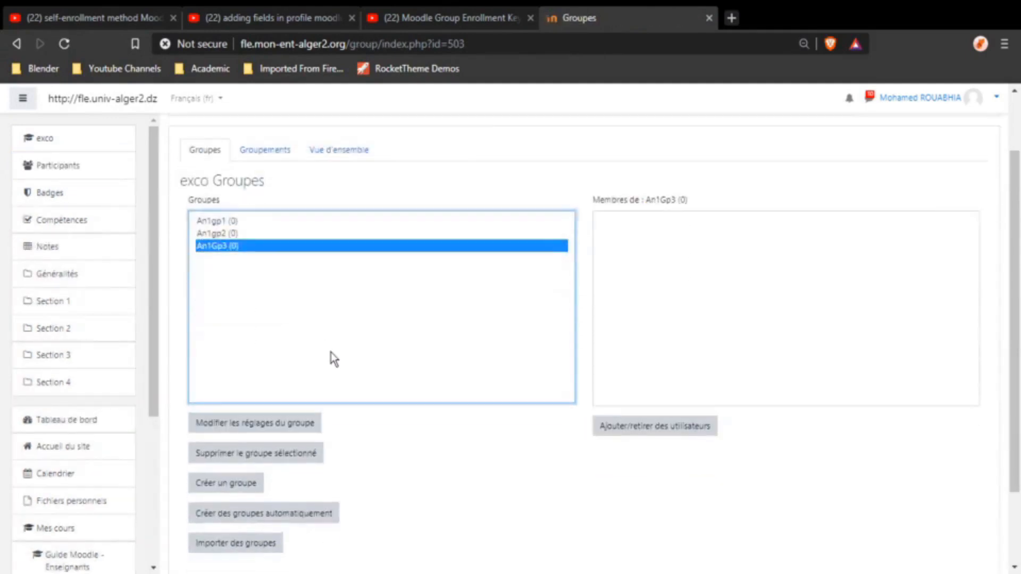
scroll(333, 359, "down", 2)
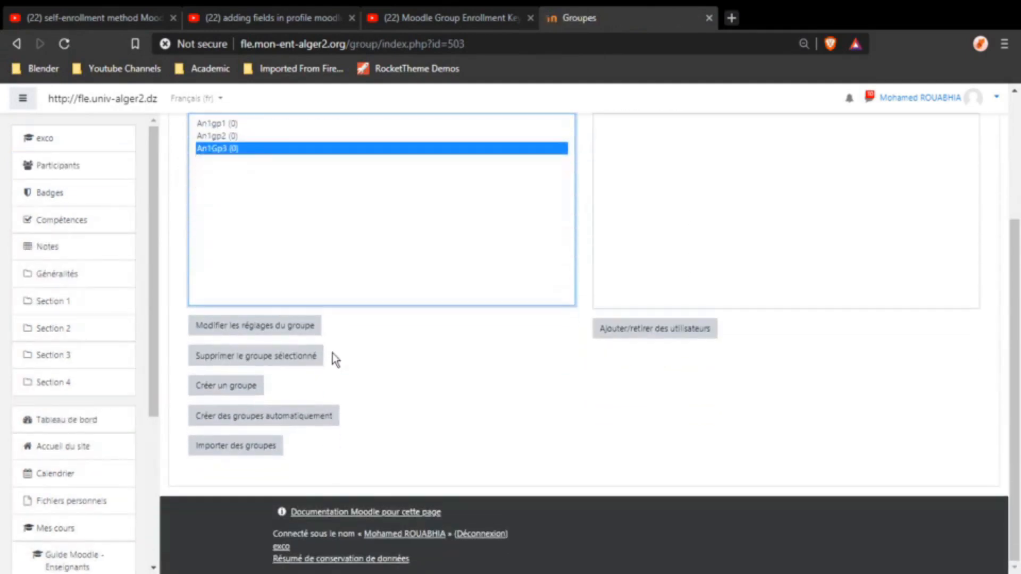
left_click(297, 329)
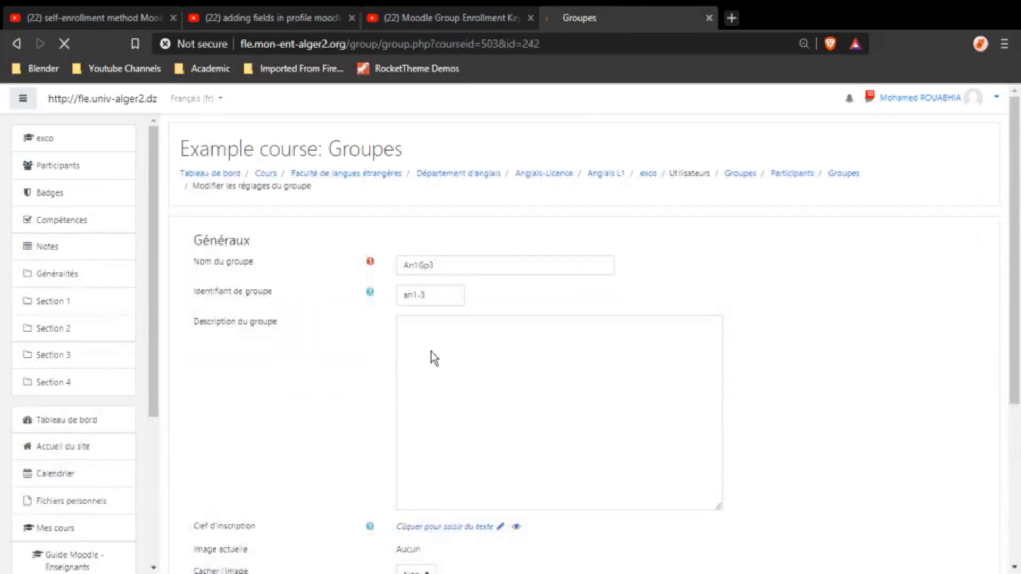
Step: Examine the group's settings form, including its name, identifier, description, enrolment key and image options
scroll(432, 351, "down", 5)
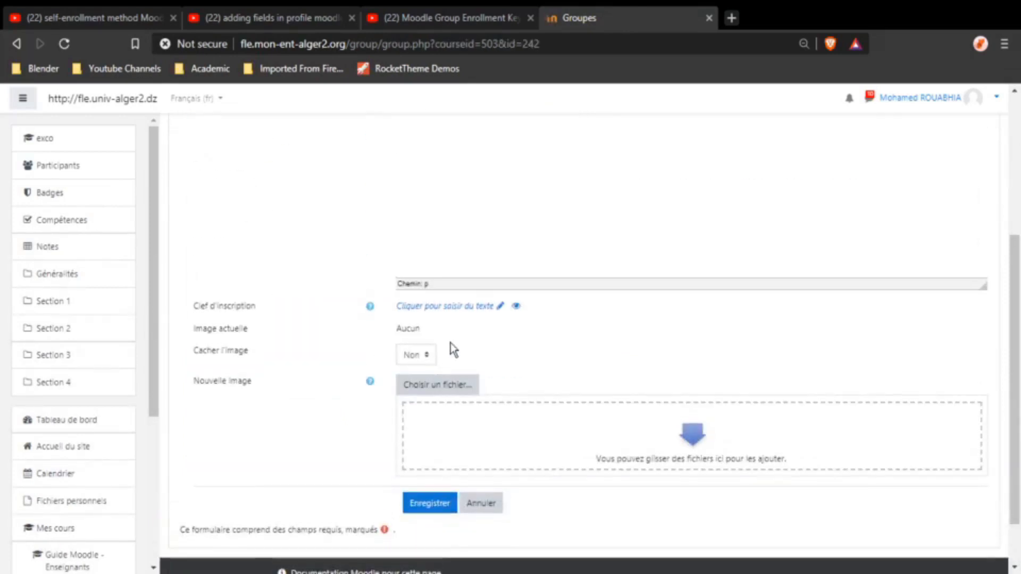
scroll(535, 342, "up", 5)
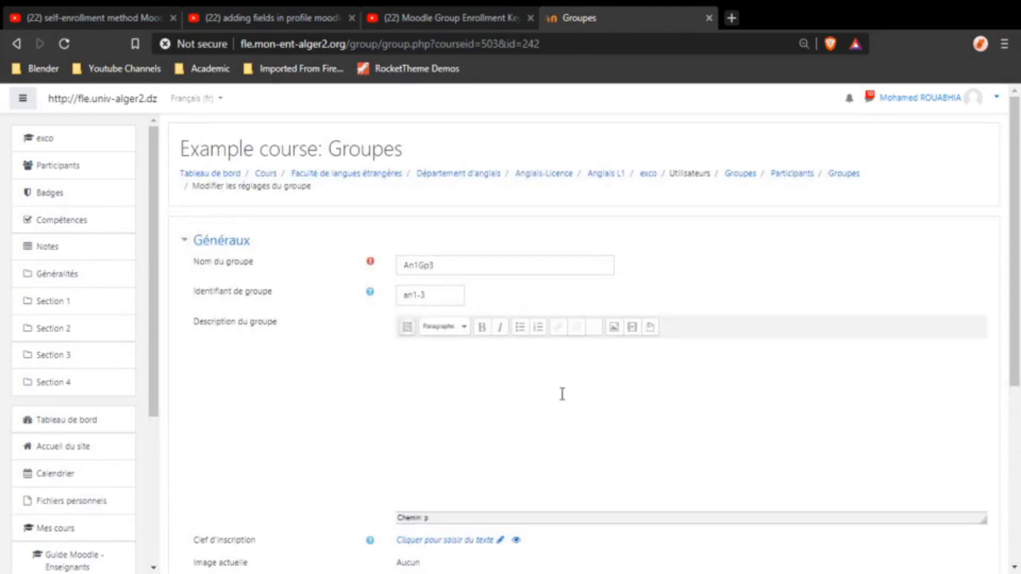
scroll(563, 394, "down", 1)
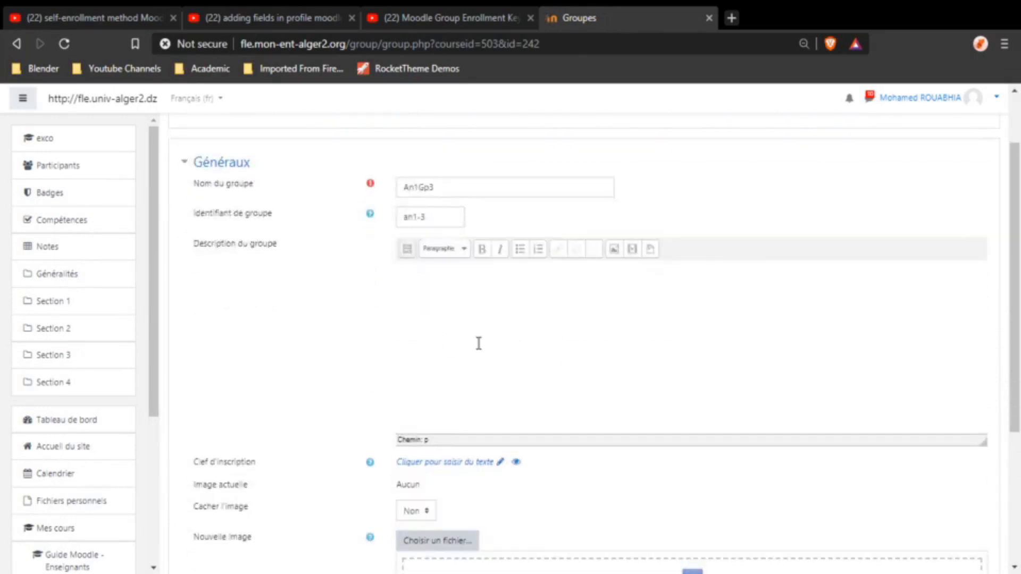
scroll(438, 346, "down", 2)
scroll(429, 308, "up", 3)
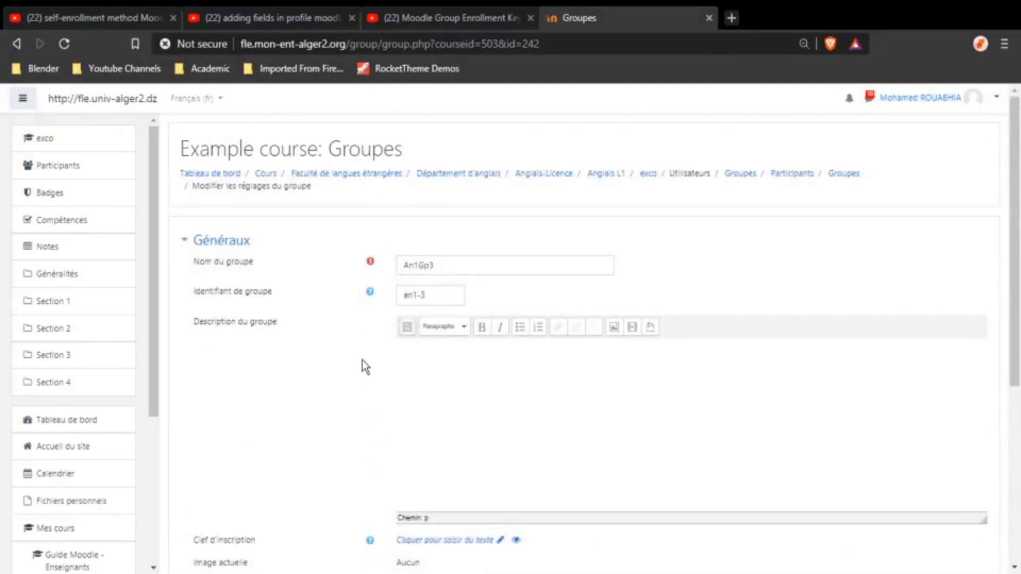
scroll(364, 361, "down", 2)
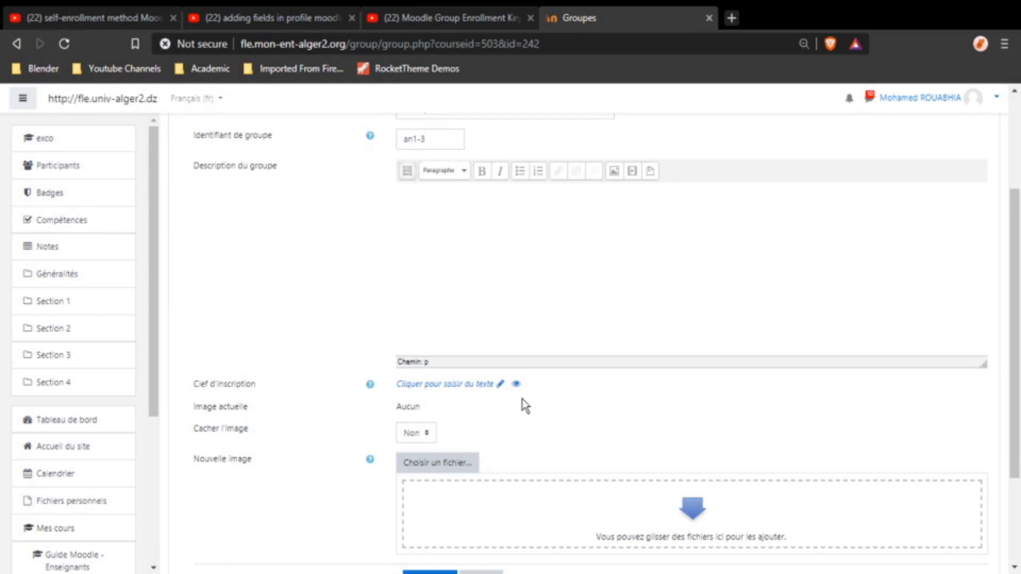
scroll(522, 404, "down", 3)
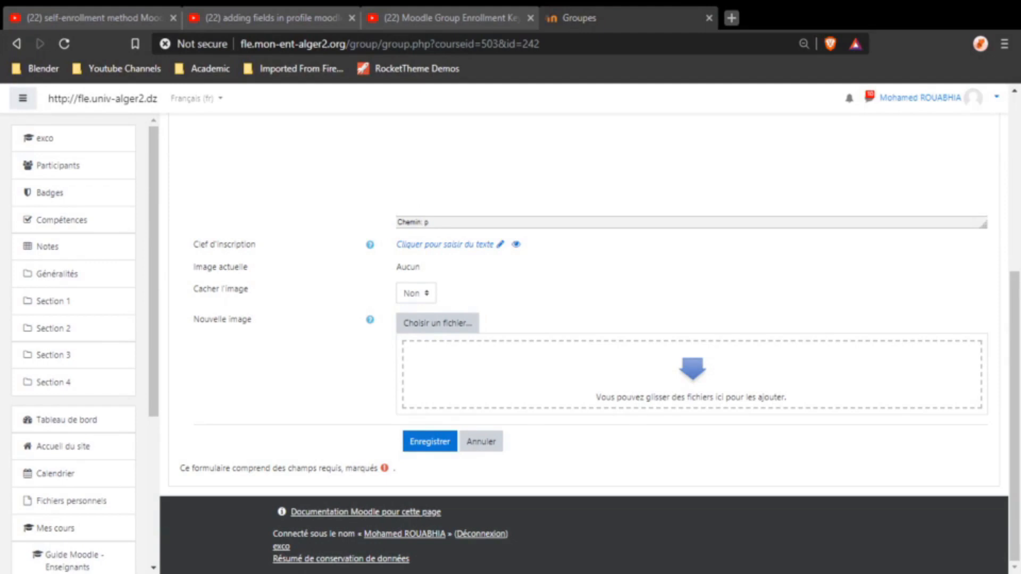
scroll(362, 369, "up", 4)
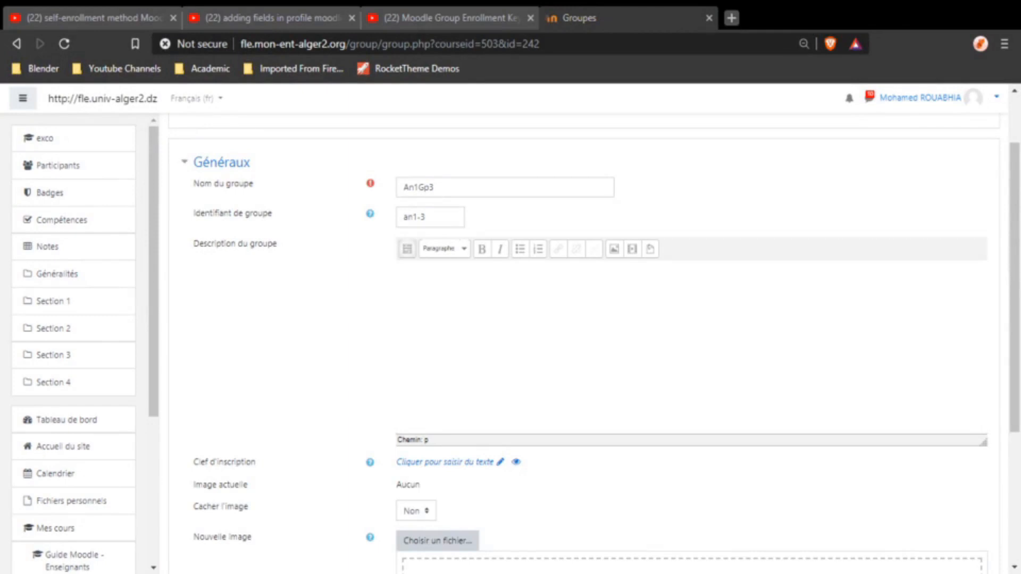
Step: Return to the course's enrolment methods and disable Auto-inscription (Étudiant)
left_click(60, 168)
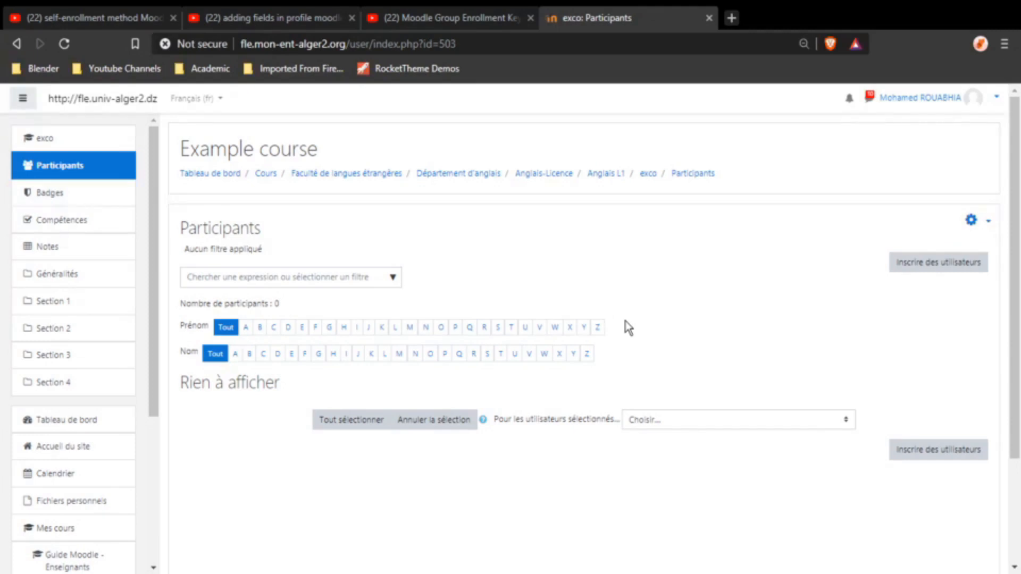
left_click(988, 225)
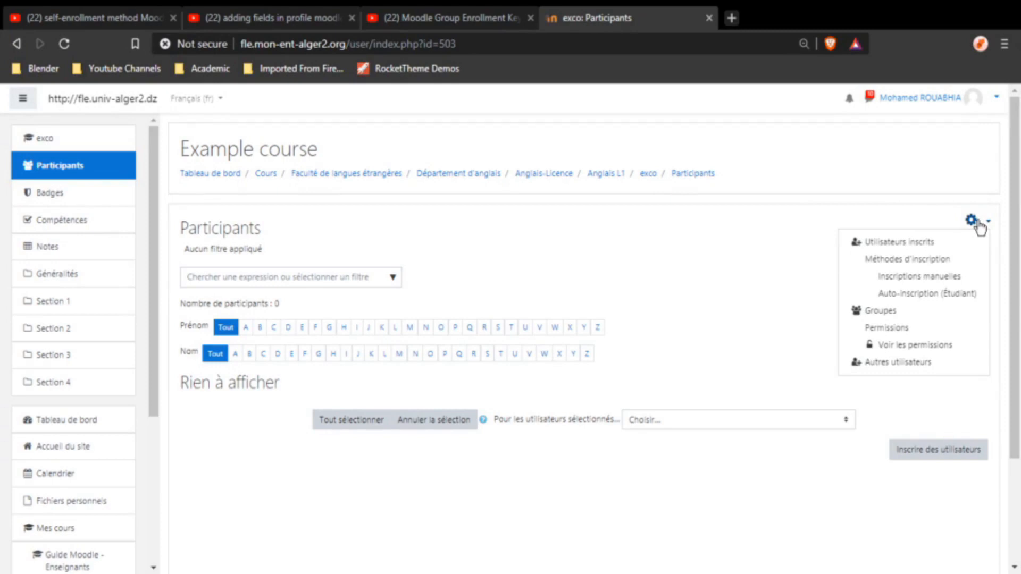
left_click(896, 264)
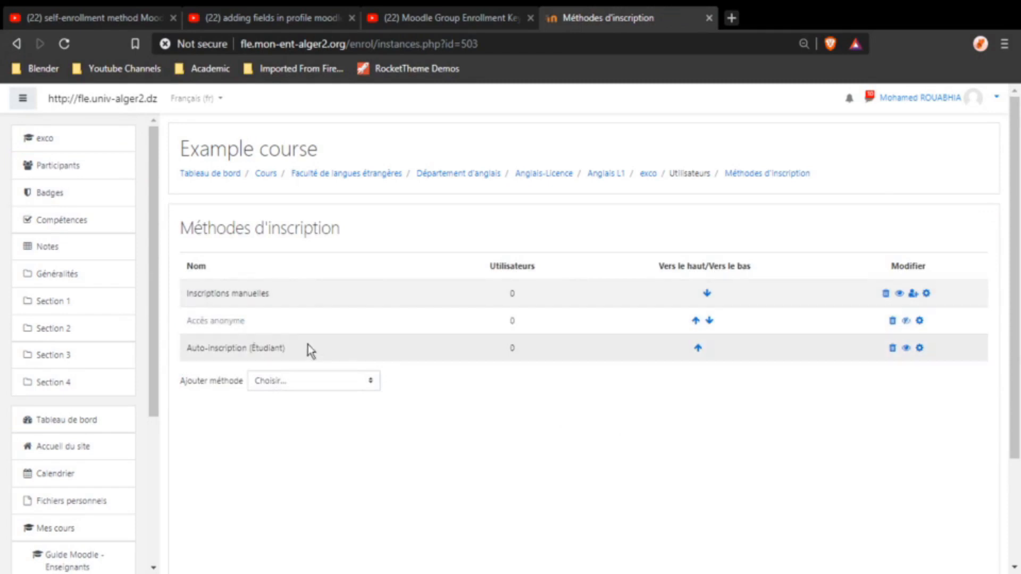
left_click(906, 348)
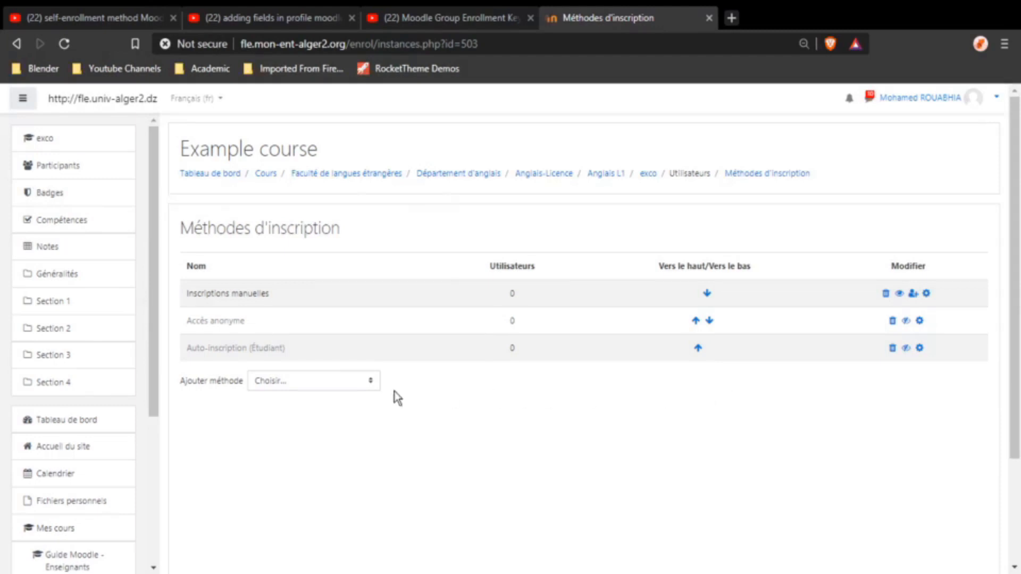
Step: Open the form for an additional Auto-inscription method, examine its enrolment key, default role and date options, and leave without saving
left_click(372, 381)
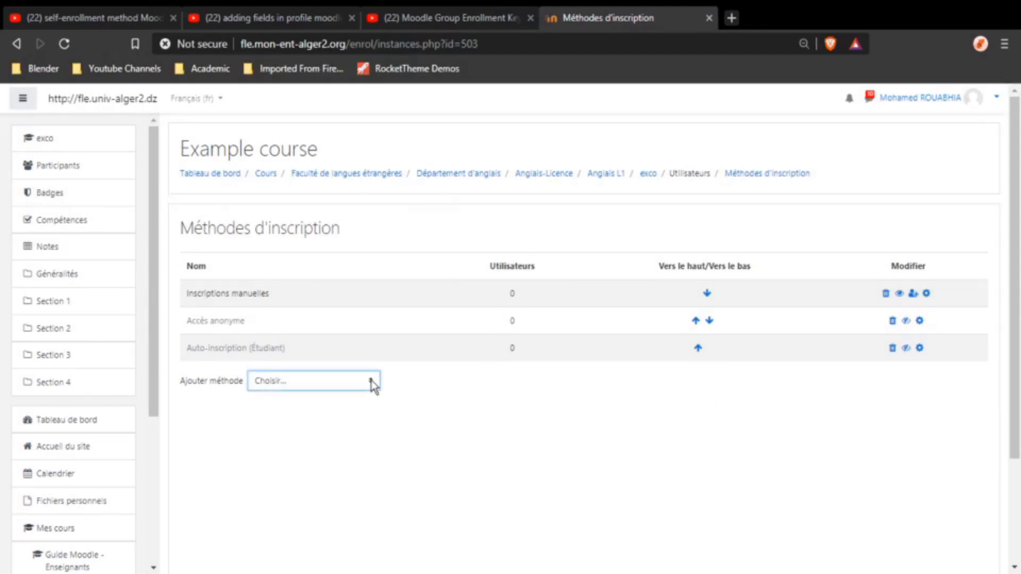
left_click(311, 410)
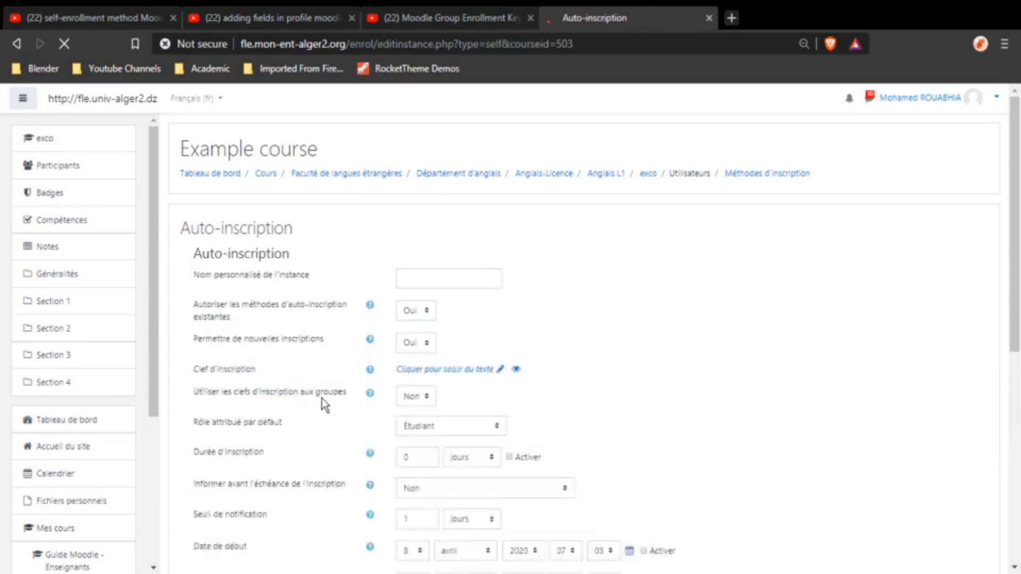
scroll(522, 342, "down", 3)
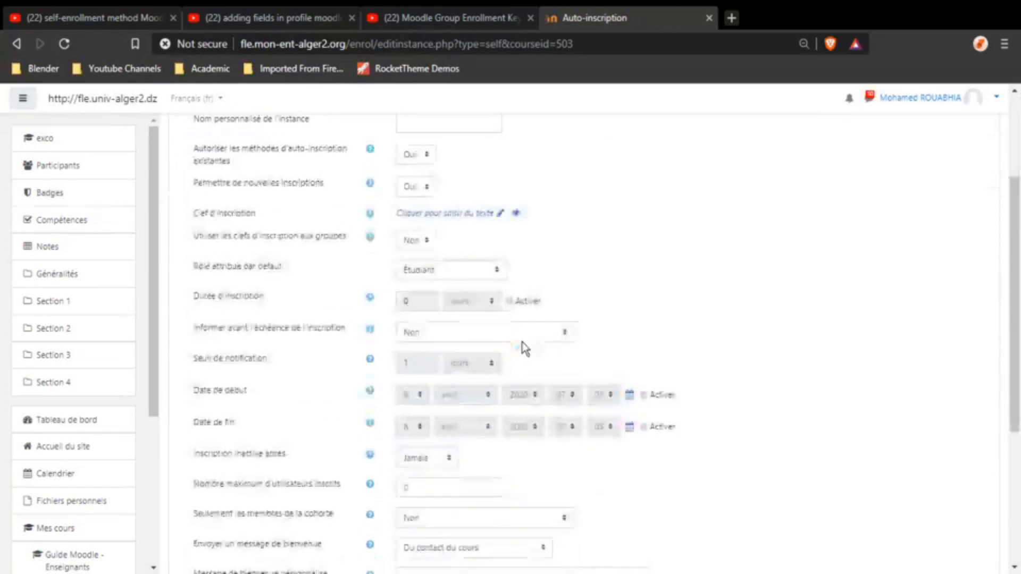
scroll(526, 348, "up", 3)
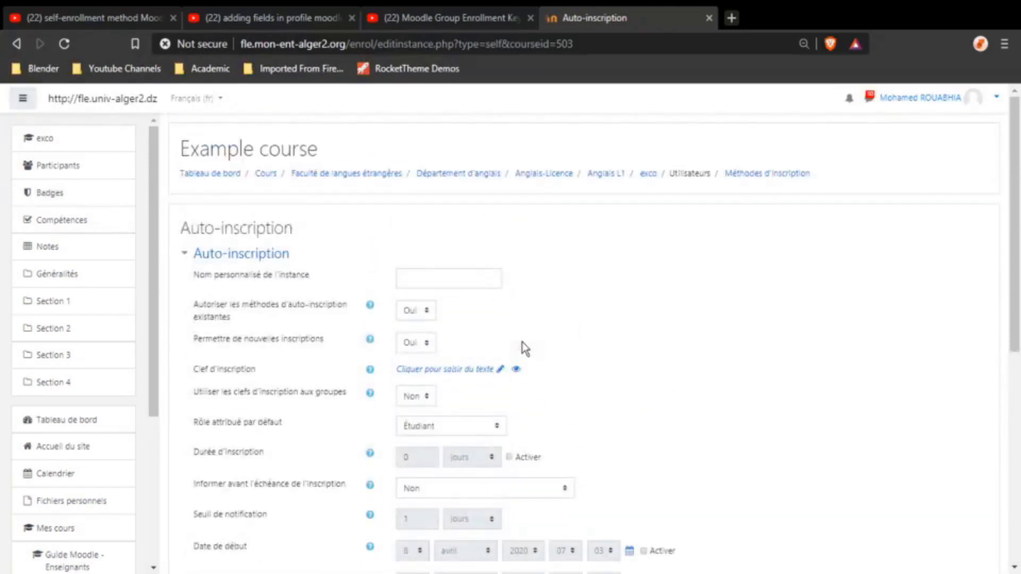
scroll(524, 348, "down", 2)
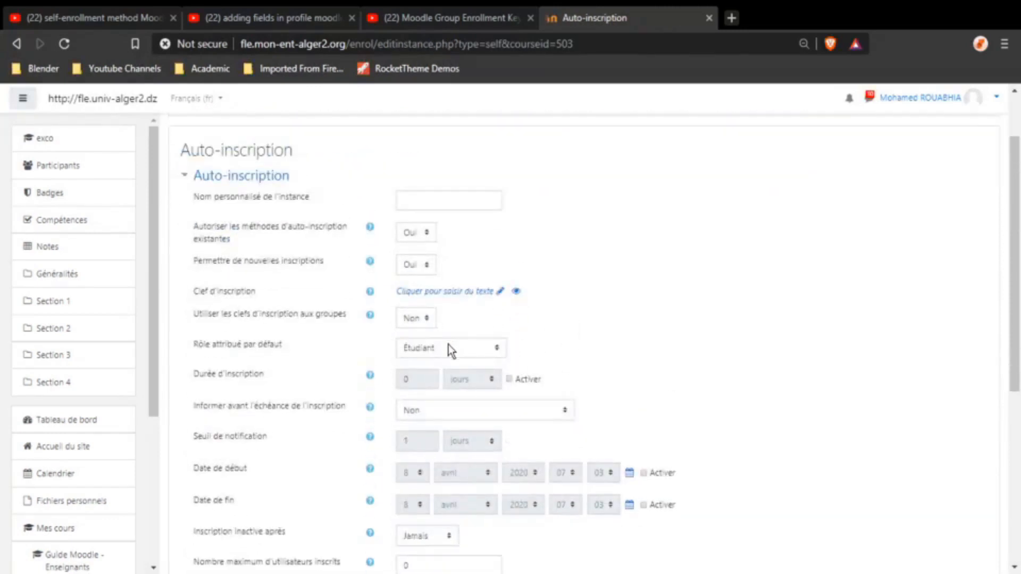
scroll(559, 285, "up", 2)
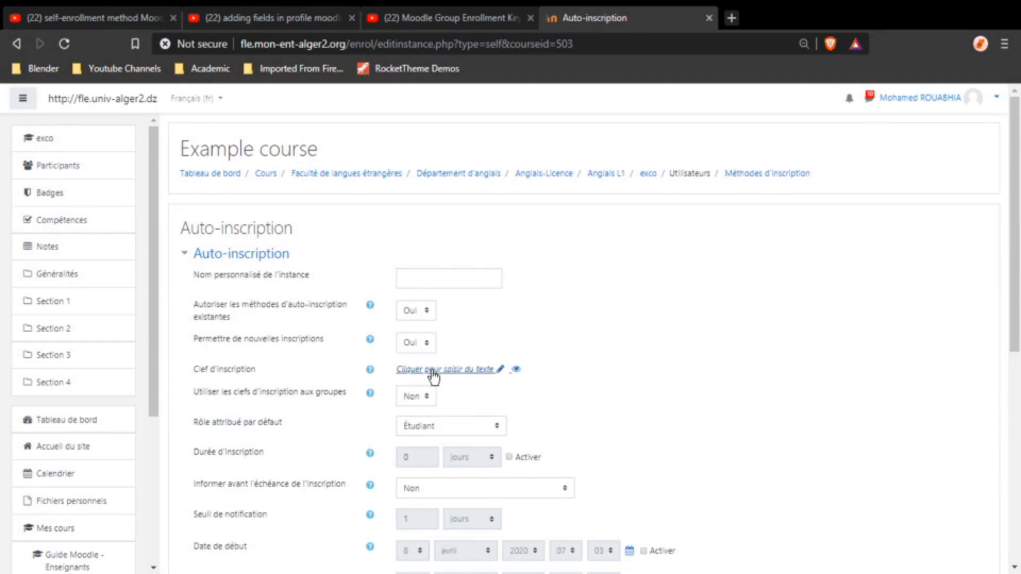
left_click(495, 425)
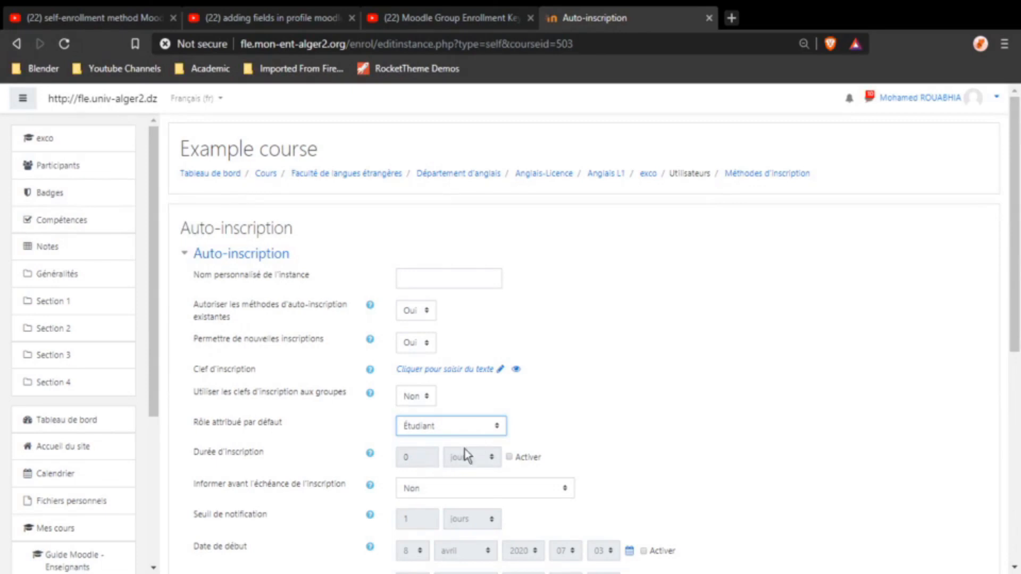
left_click(641, 326)
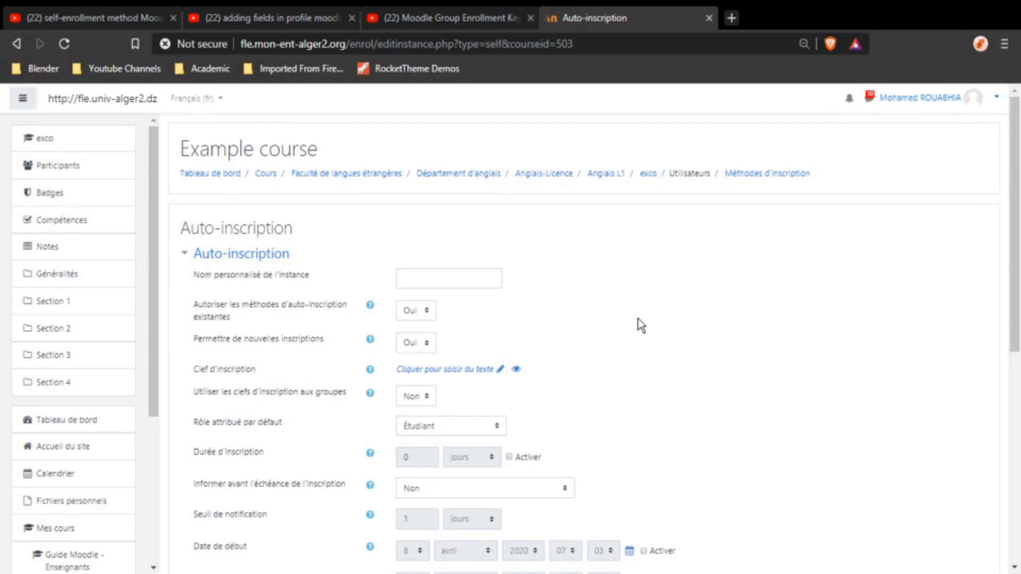
scroll(537, 318, "down", 4)
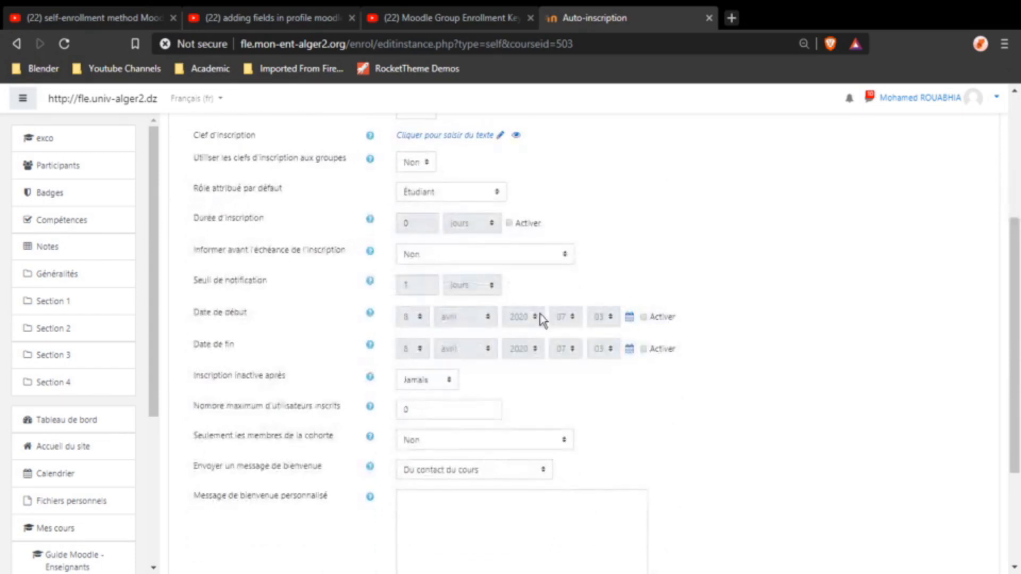
scroll(532, 315, "up", 4)
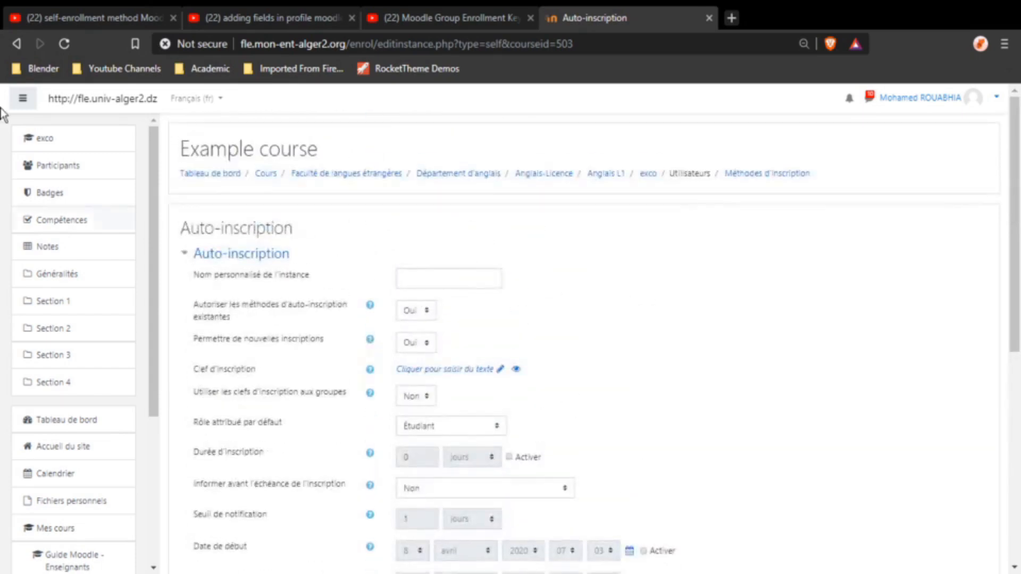
left_click(16, 43)
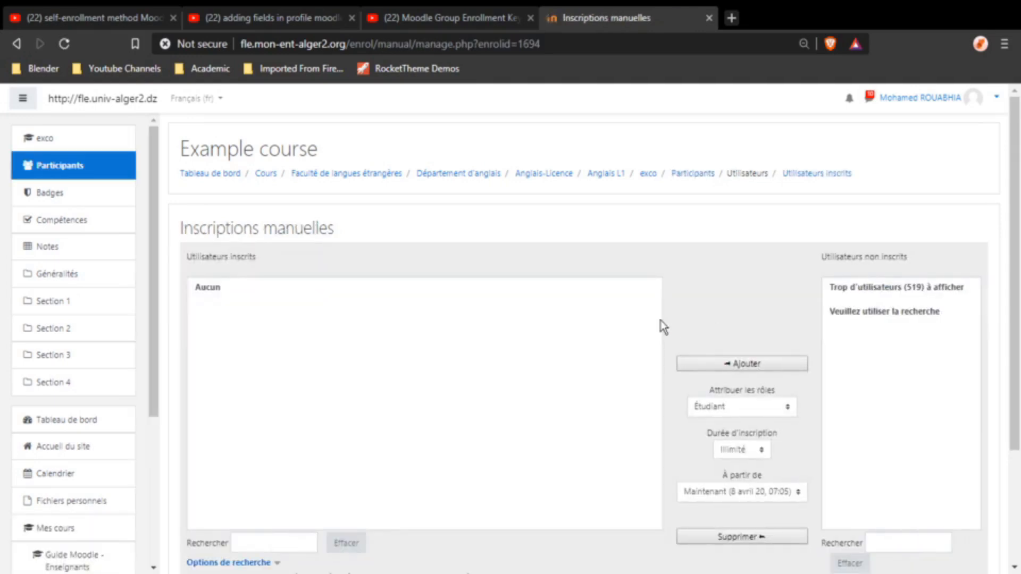
Step: Return to the course's enrolment methods and start a Synchronisation des cohortes method using cohort Ang-L1-Gp01
left_click(17, 44)
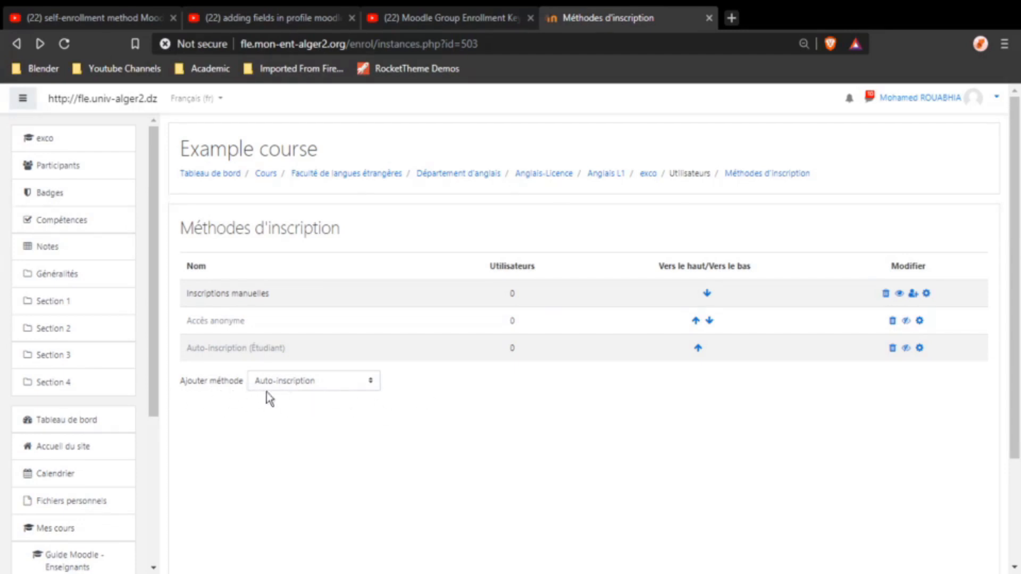
left_click(359, 386)
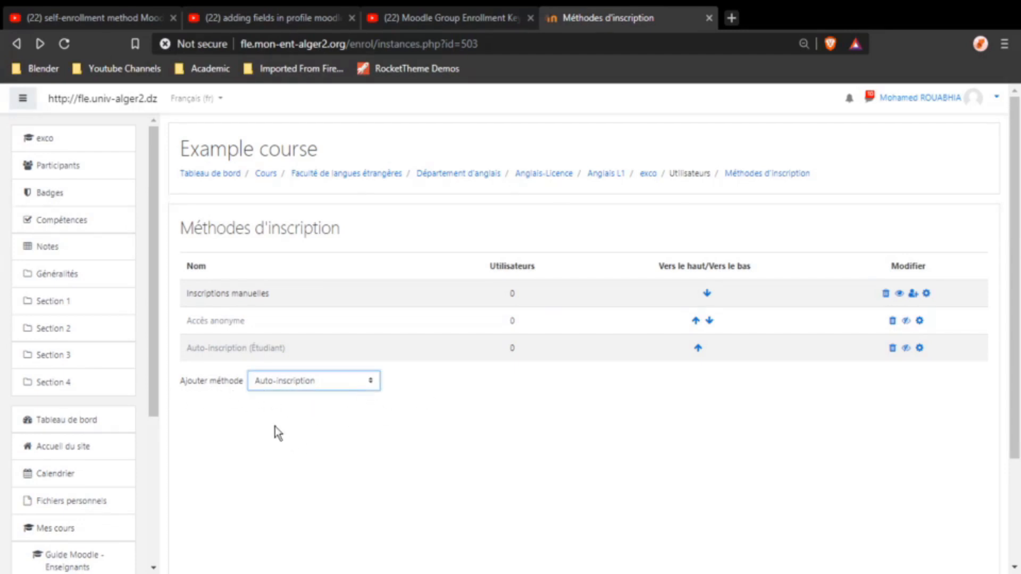
key("Down")
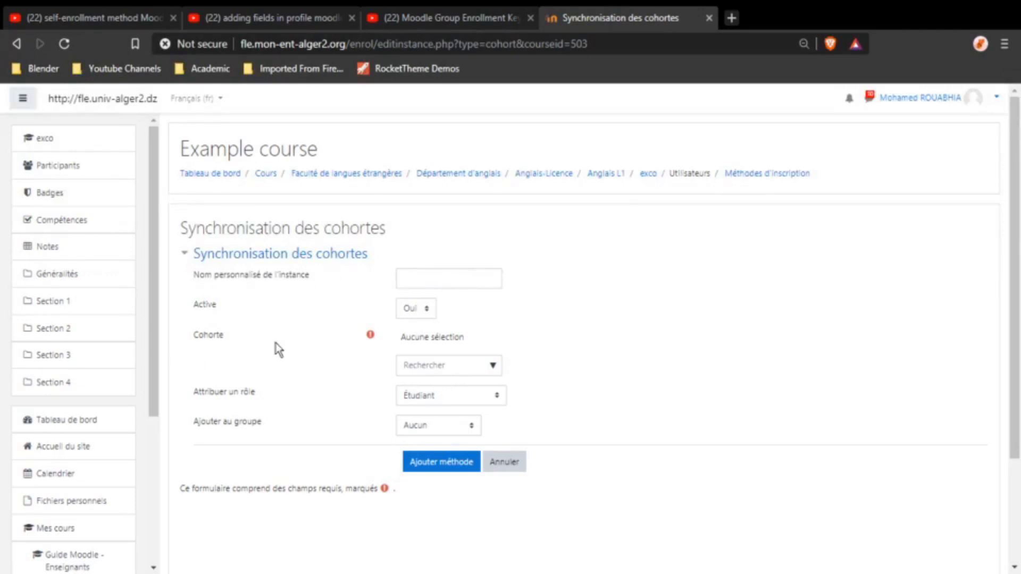
left_click(493, 367)
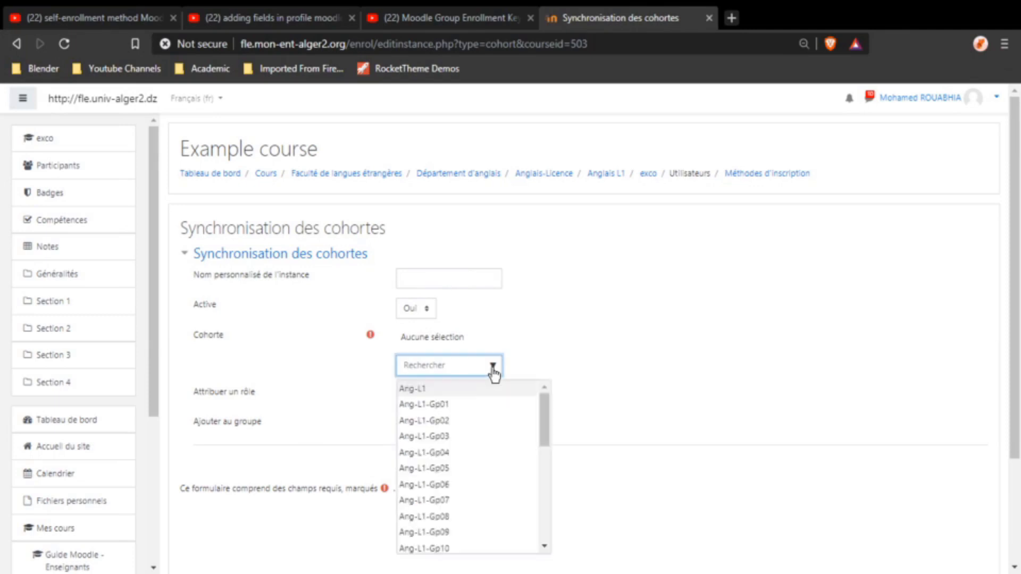
left_click(424, 407)
Step: Name the cohort synchronisation exgp1 and have its members added to group An1gp1
left_click(435, 274)
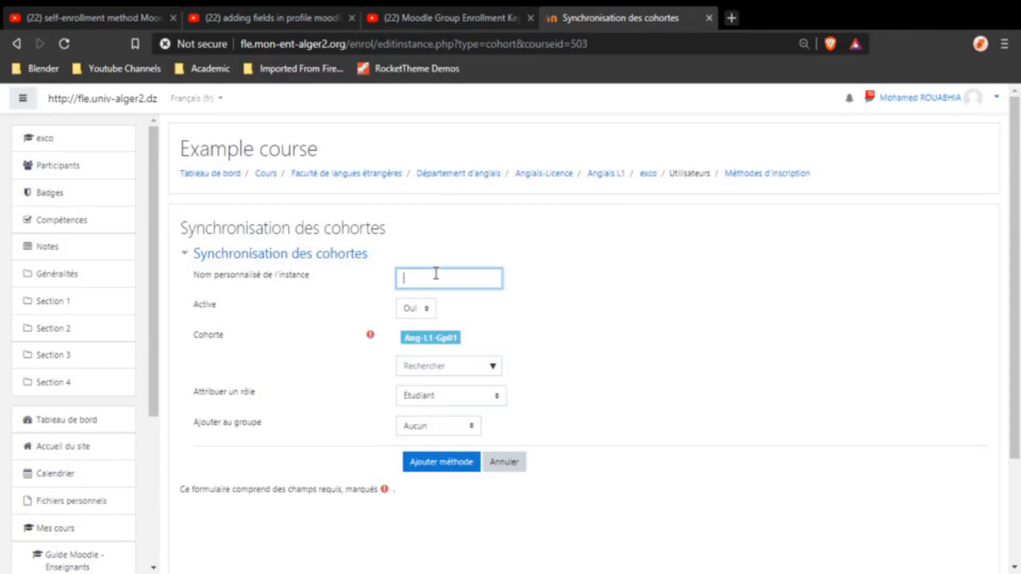
type("exgp1")
left_click(472, 427)
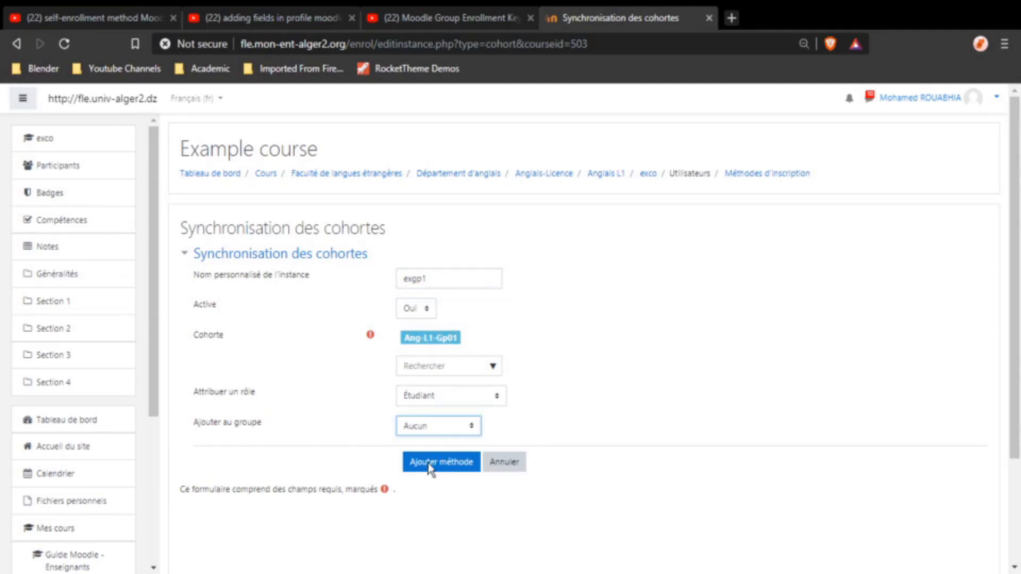
key("Down")
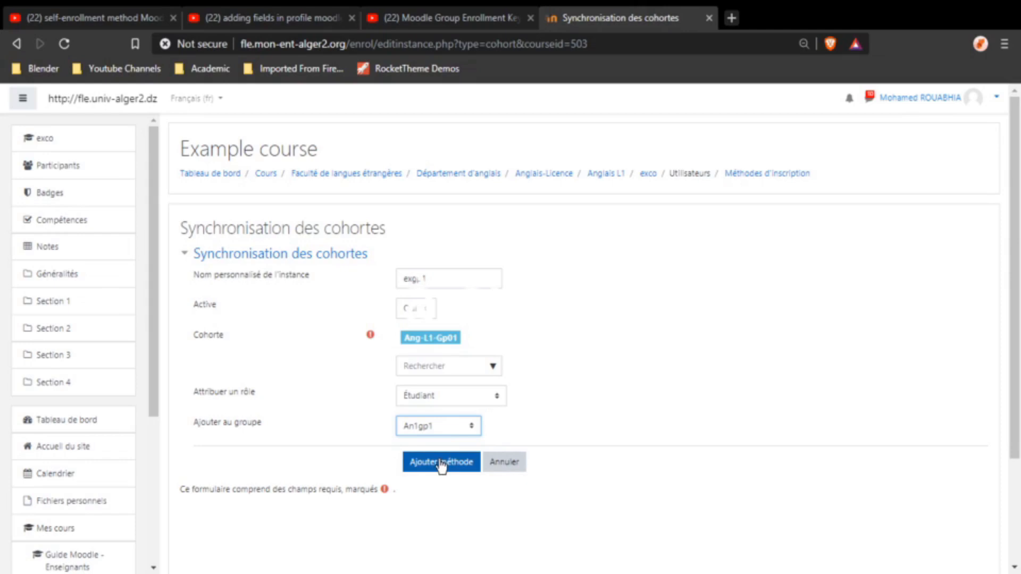
left_click(493, 368)
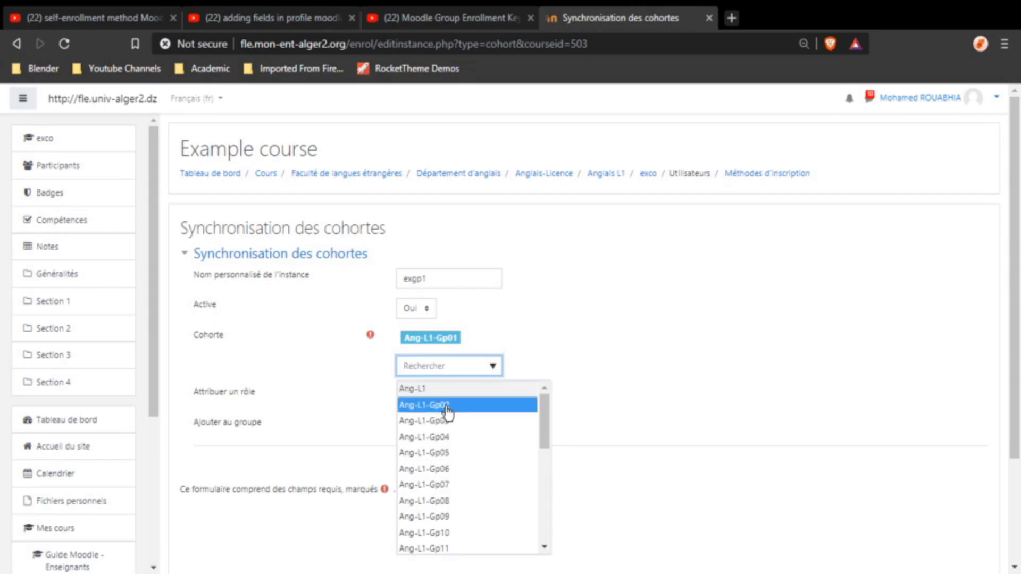
left_click(426, 422)
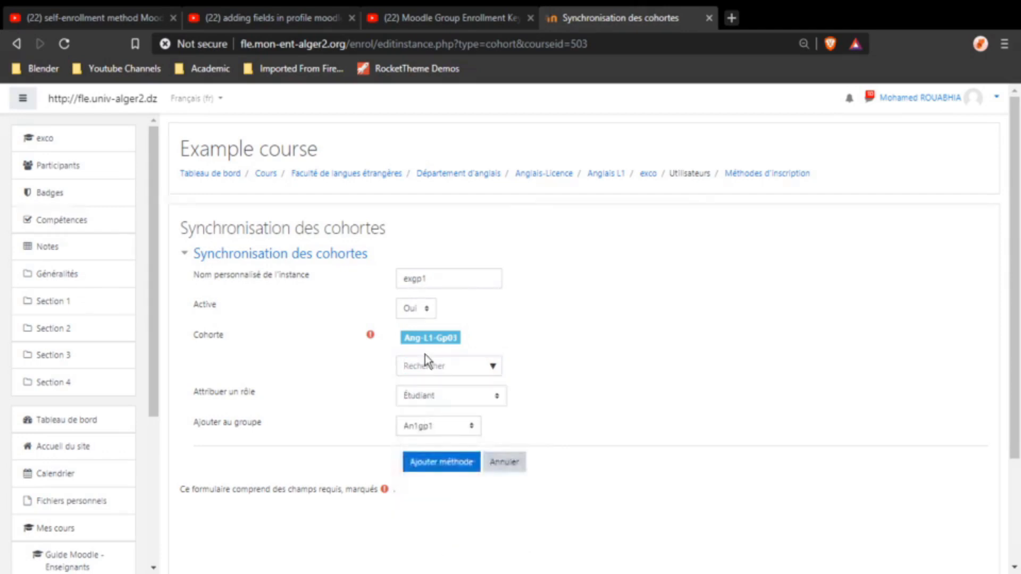
left_click(492, 368)
left_click(448, 407)
Step: Add the exgp1 cohort synchronisation to the course's enrolment methods
left_click(492, 367)
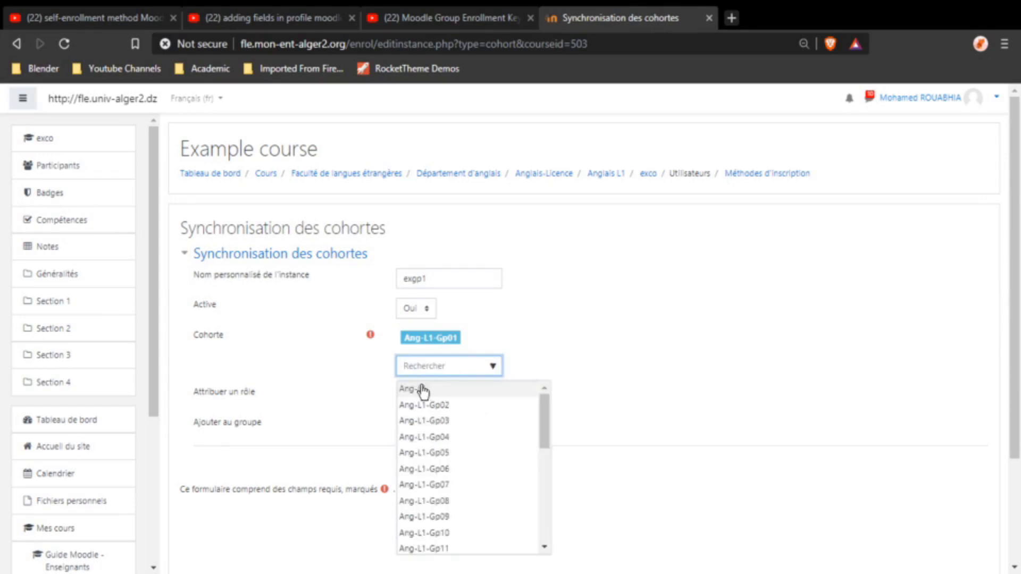
left_click(494, 367)
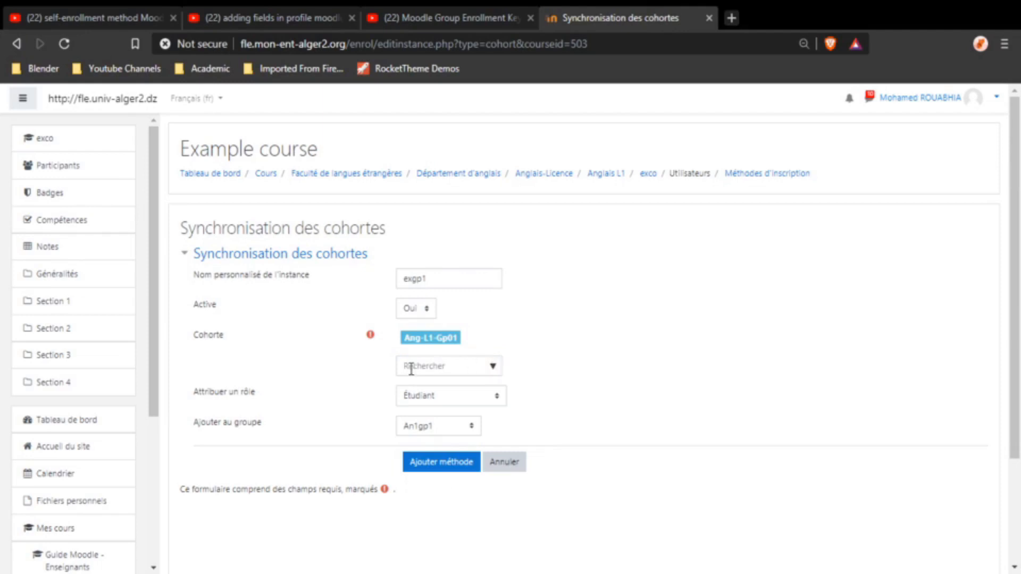
scroll(368, 383, "down", 2)
left_click(450, 395)
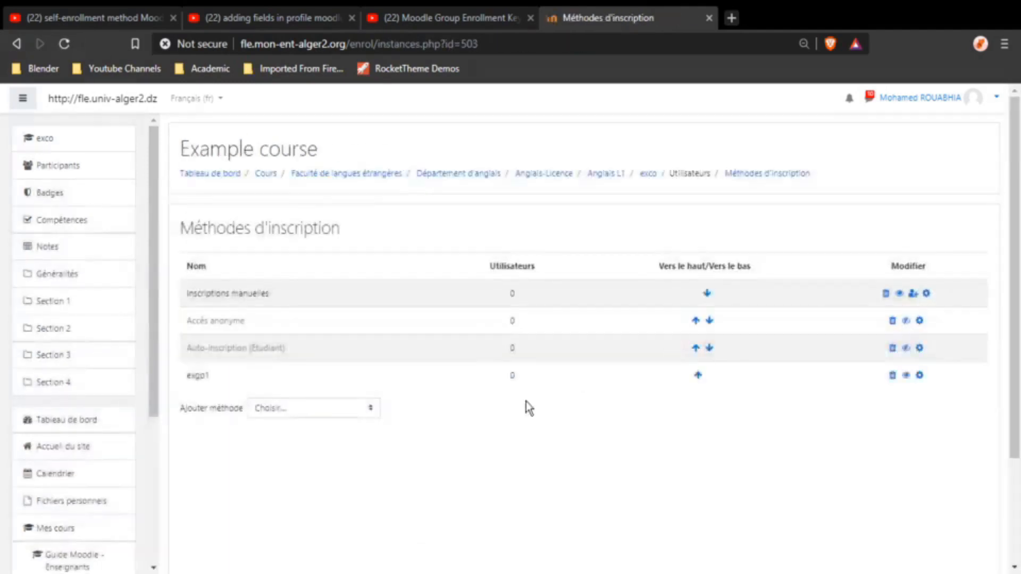
Step: Start a second Synchronisation des cohortes method and name it exgp2
left_click(376, 410)
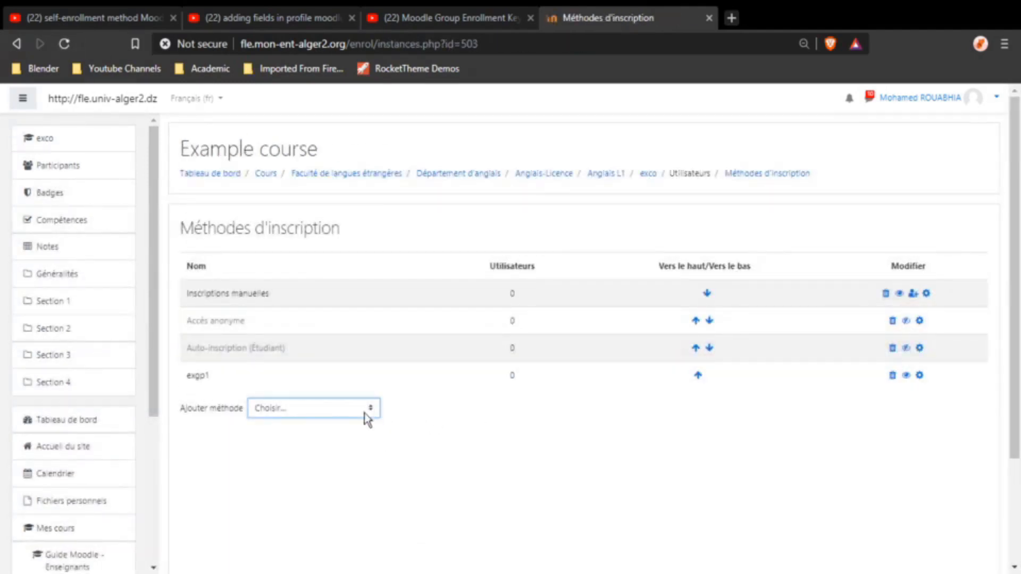
left_click(310, 448)
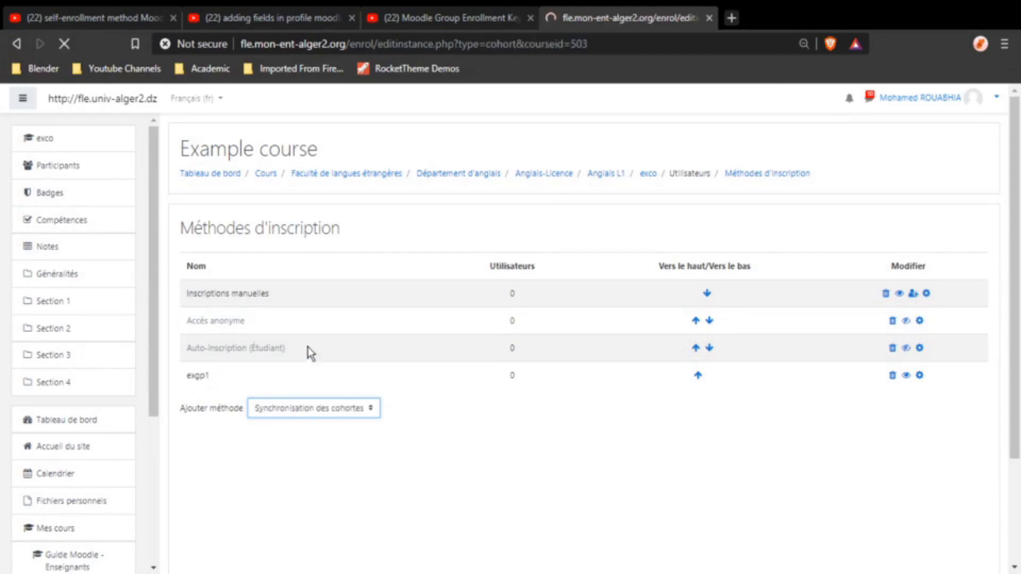
left_click(421, 277)
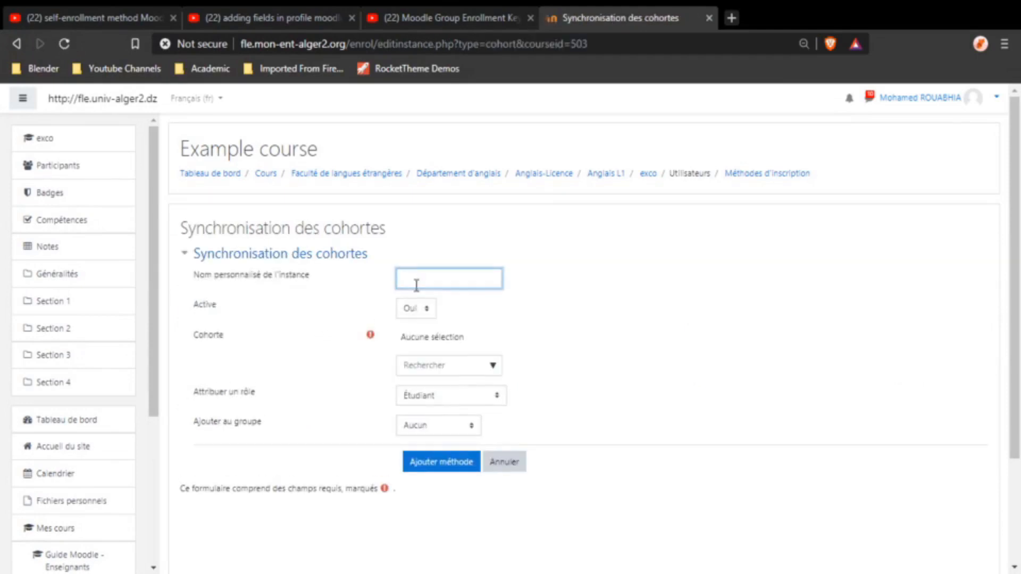
type("ex")
type("co2")
Step: Assign cohort Ang-L1-Gp02 and group An1gp2 to the exgp2 synchronisation and add the method
left_click(493, 367)
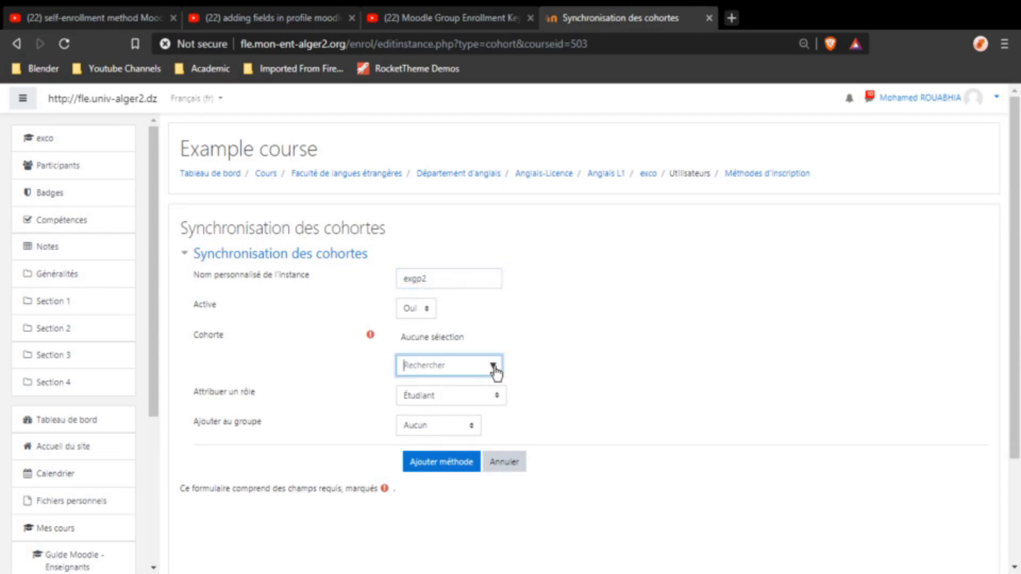
left_click(432, 422)
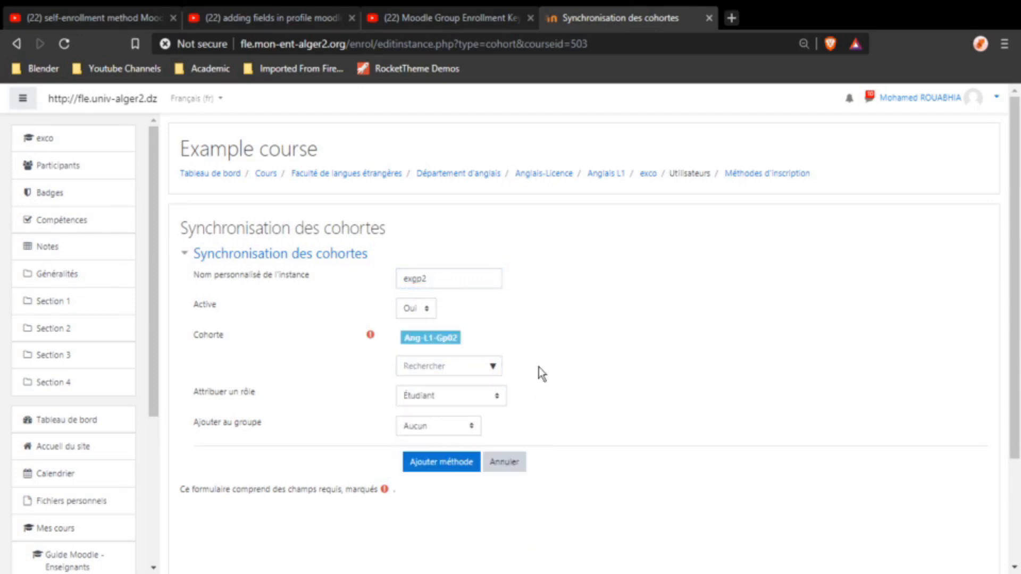
left_click(473, 428)
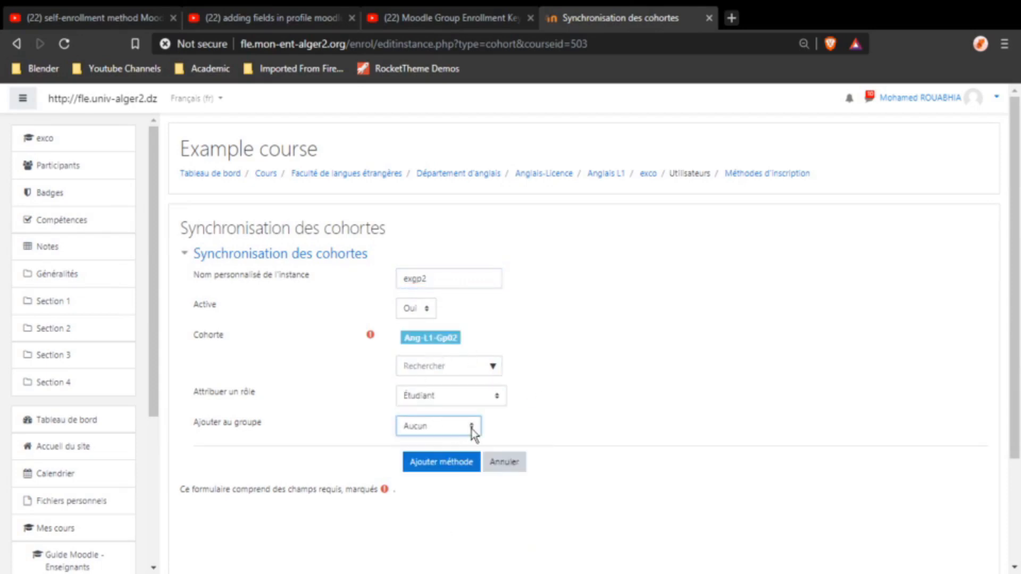
left_click(433, 487)
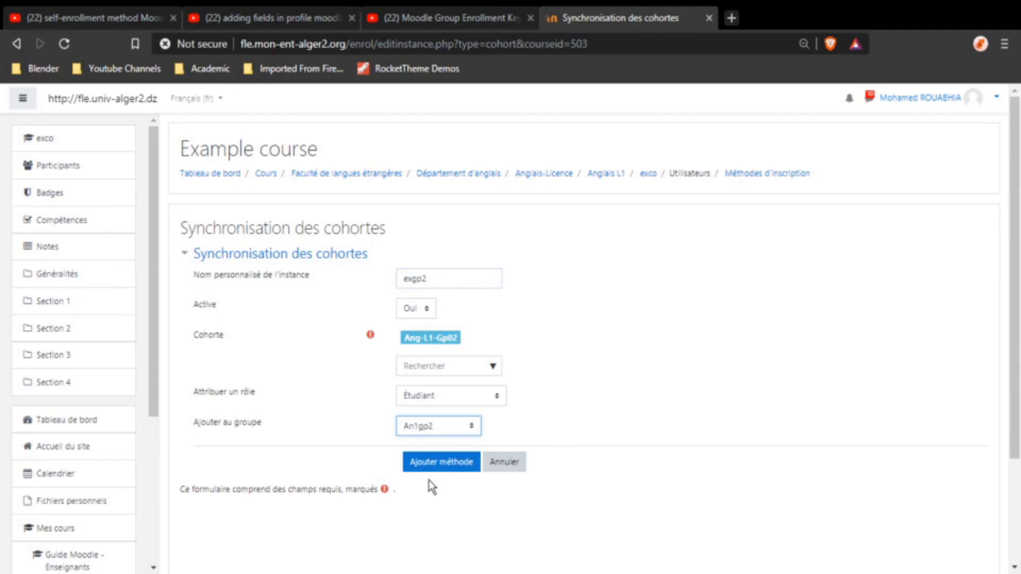
left_click(477, 463)
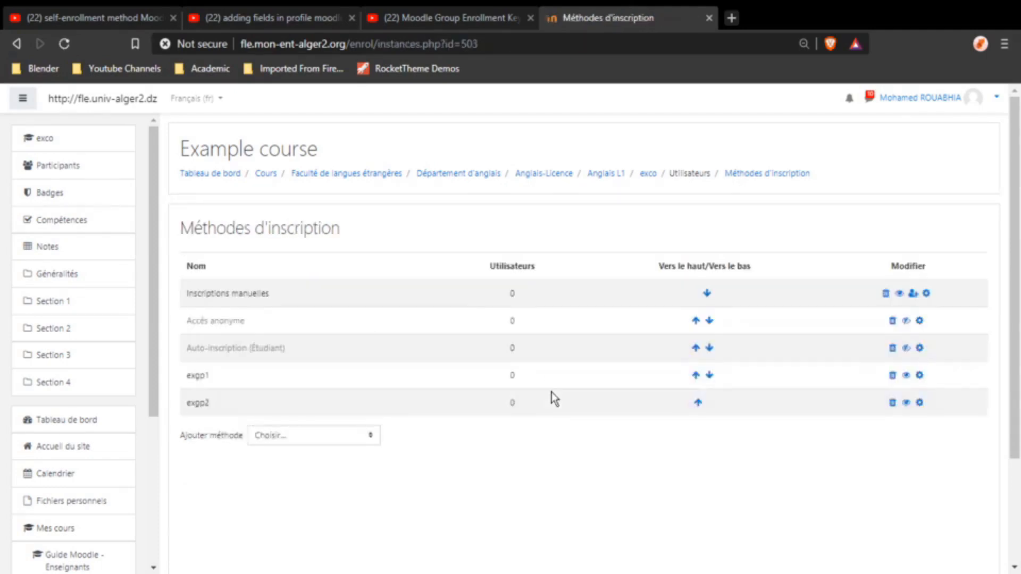
Step: Start a third Synchronisation des cohortes method named expgp3, set its group to An1Gp3 and try to add it
left_click(366, 439)
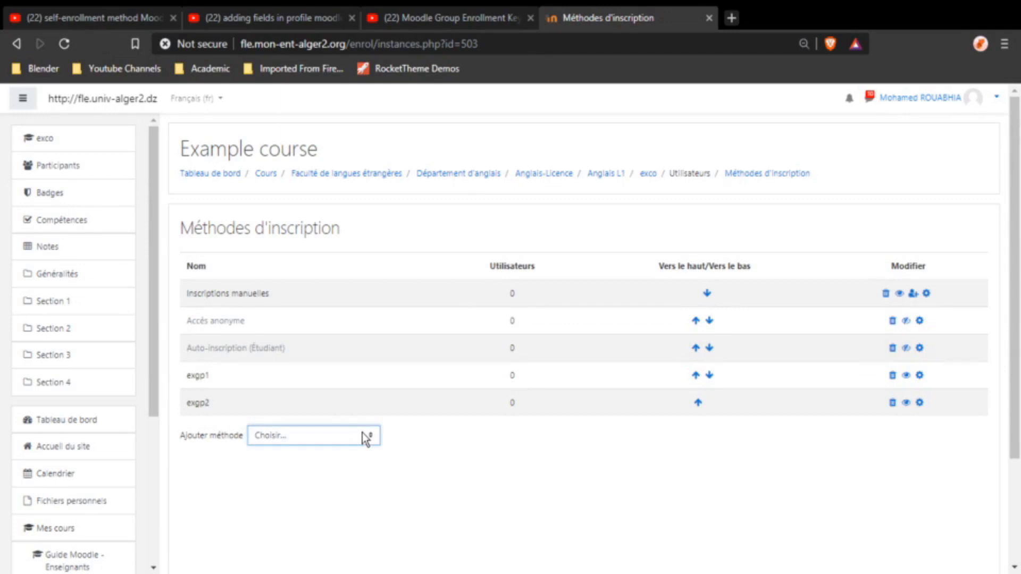
left_click(304, 477)
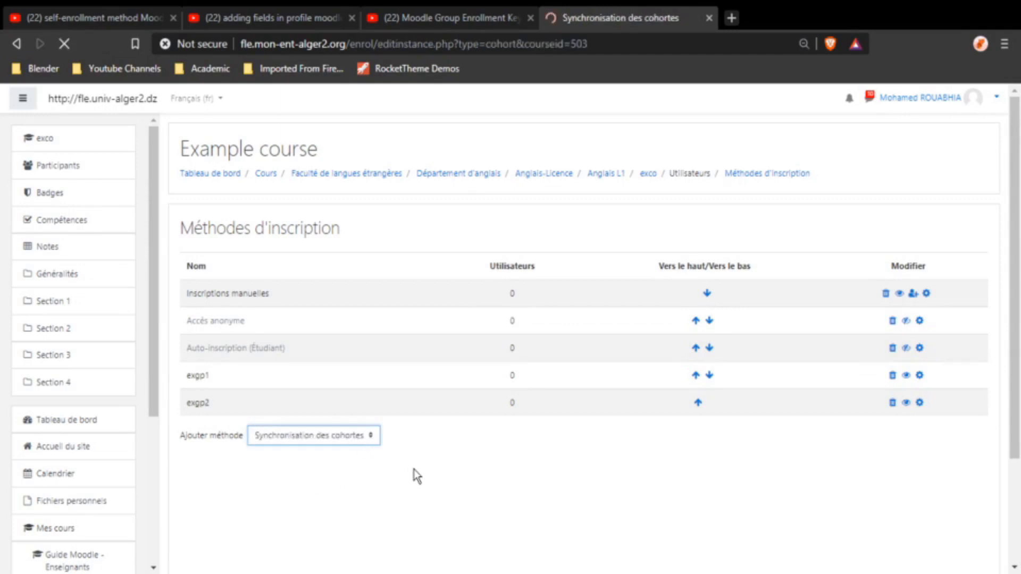
left_click(444, 279)
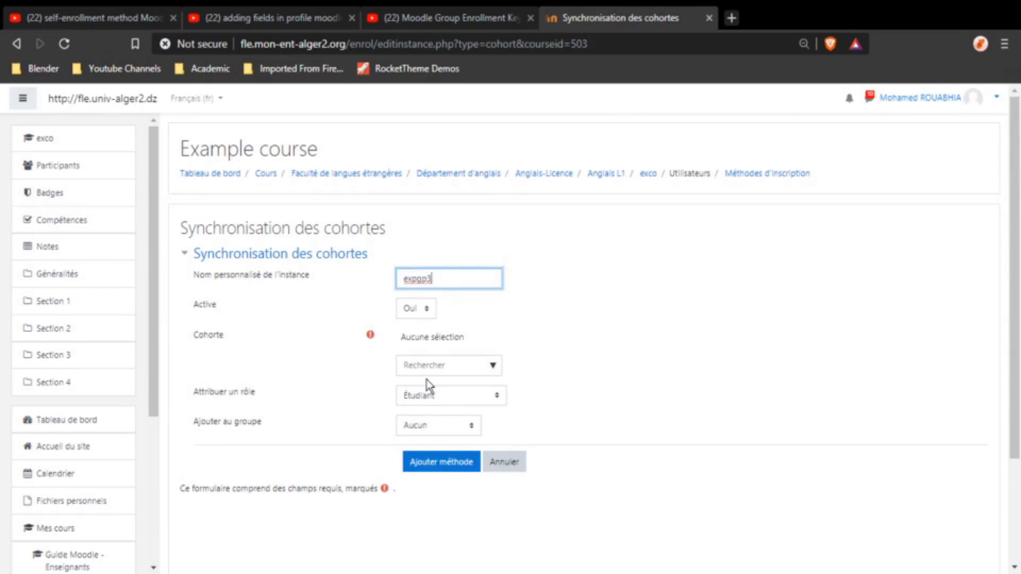
left_click(499, 403)
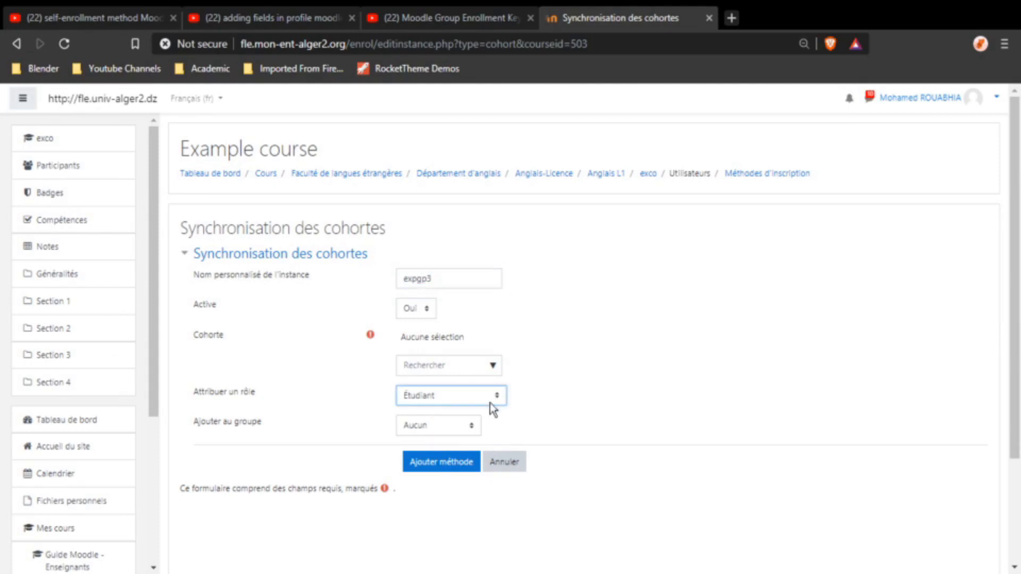
left_click(474, 428)
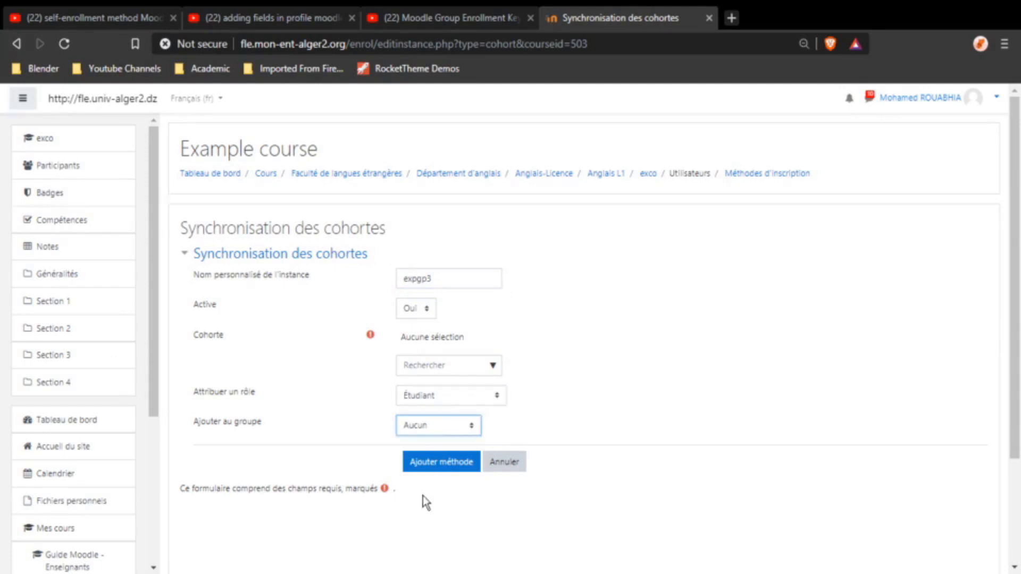
key("Down")
left_click(446, 467)
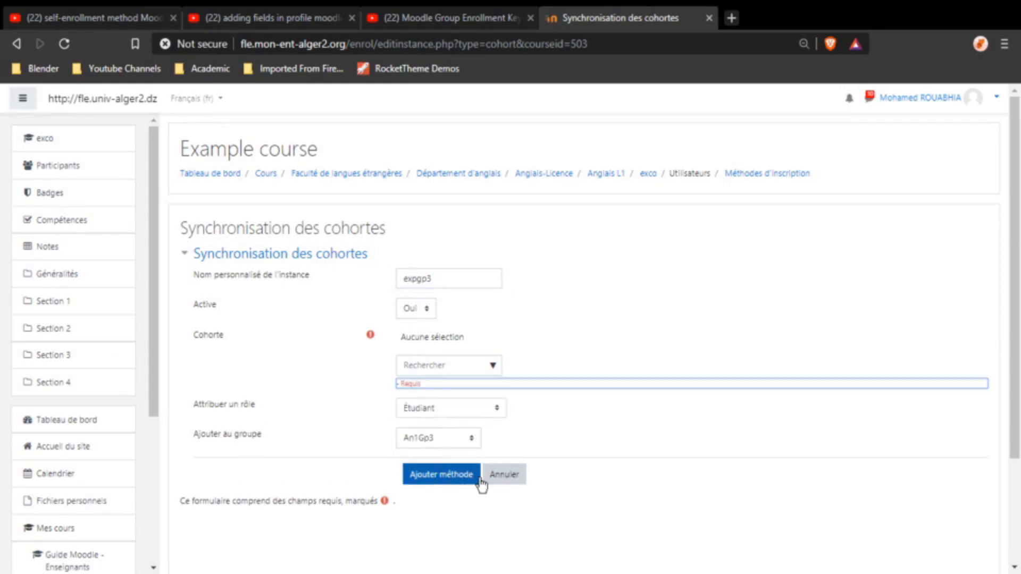
Step: Select cohort Ang-L1-Gp03 for the expgp3 synchronisation and add the method
left_click(493, 367)
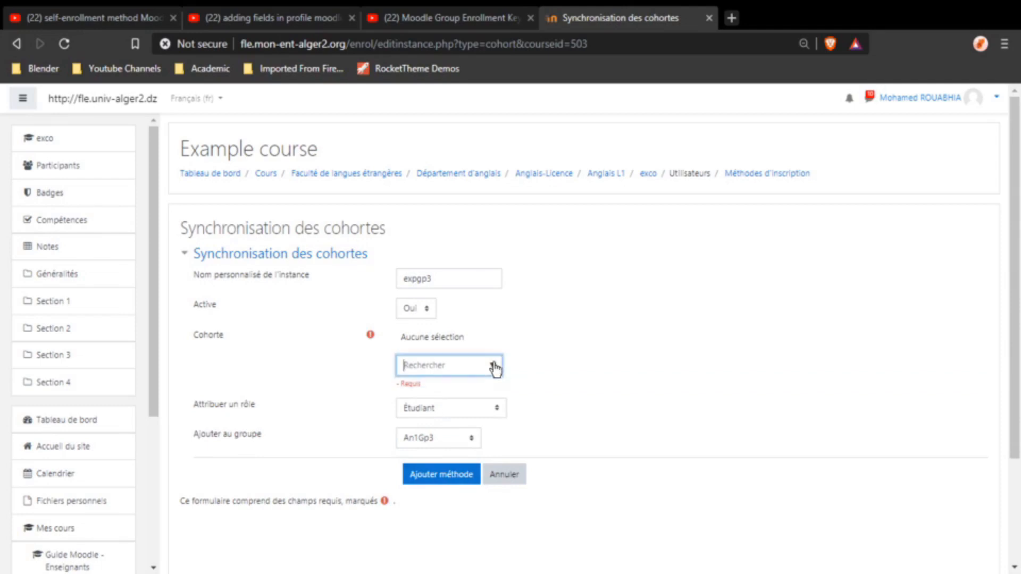
left_click(495, 367)
left_click(444, 439)
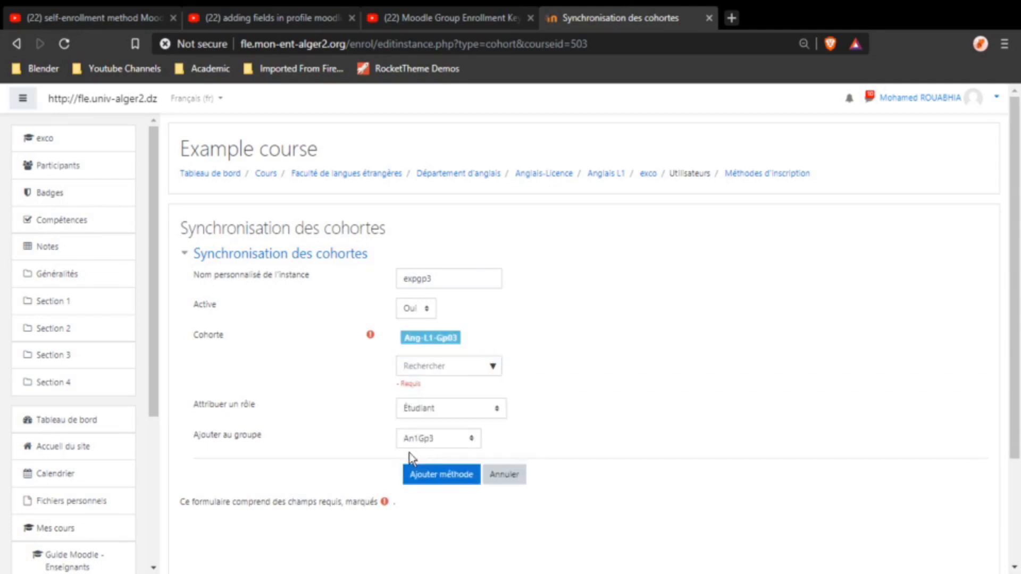
left_click(420, 474)
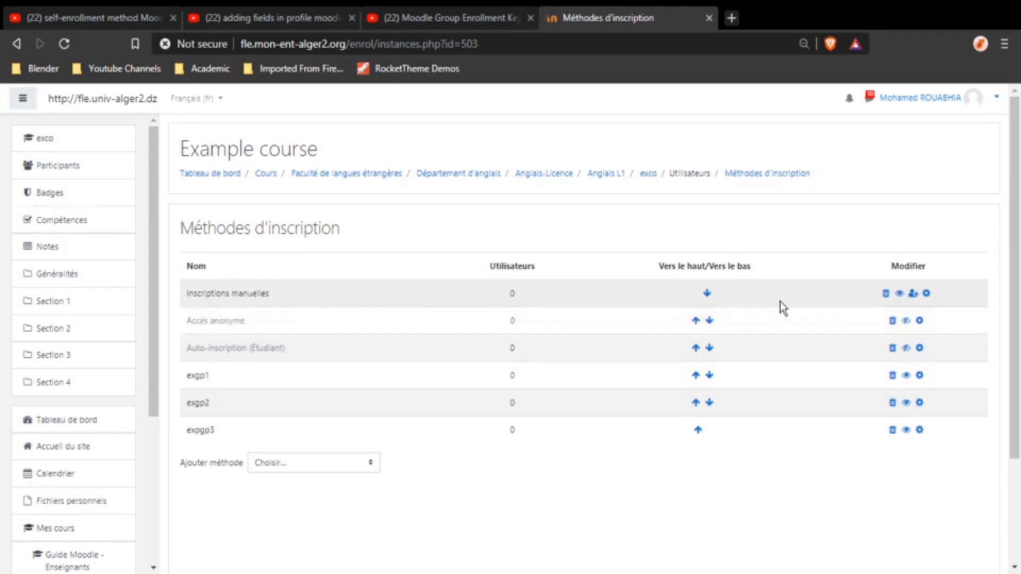
Step: Open manual enrolment, search the non-enrolled users for "faculté" and enrol Faculté des Langues Etrangères with the Étudiant role
left_click(913, 294)
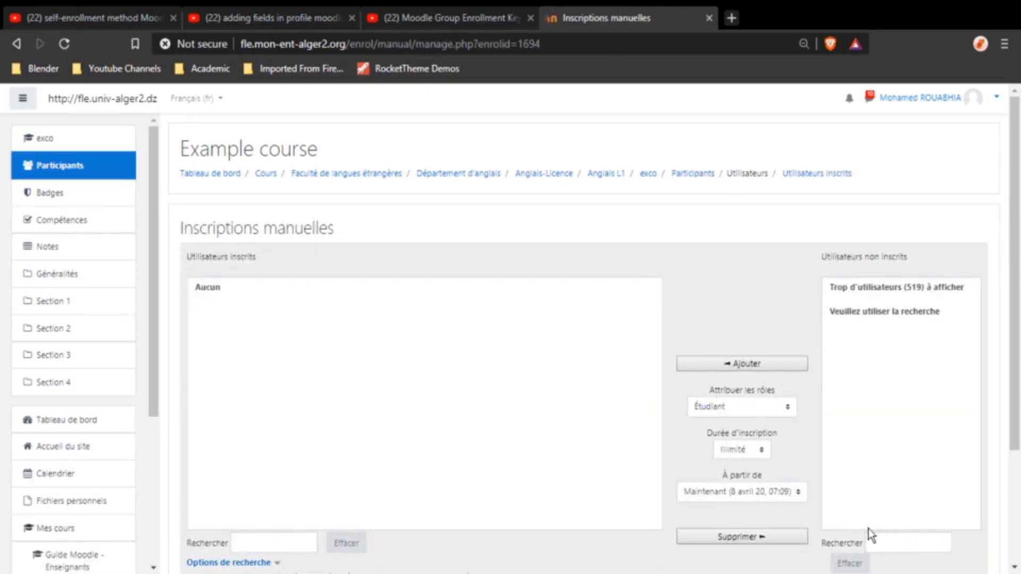
left_click(875, 542)
type("f")
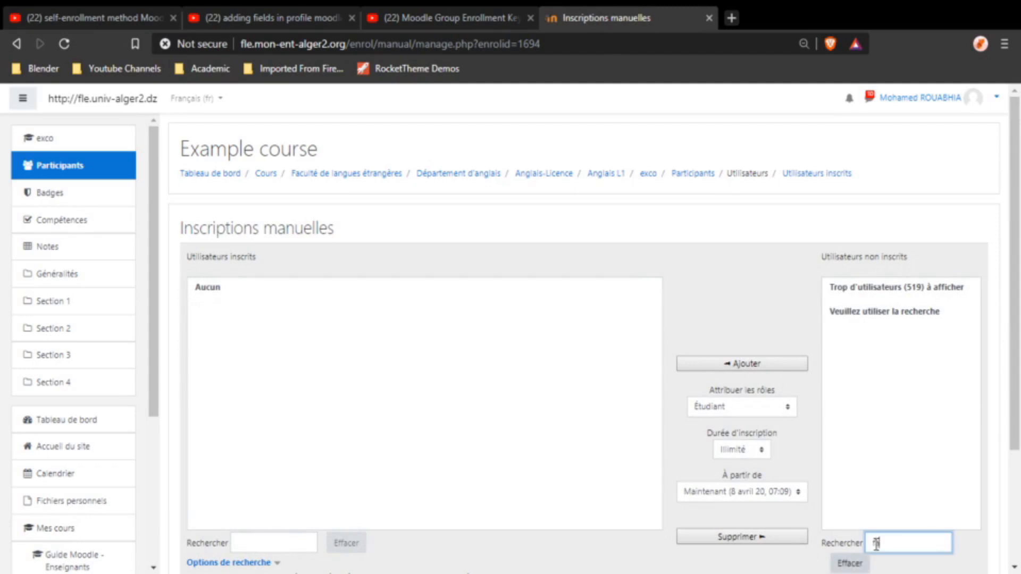
type("acult")
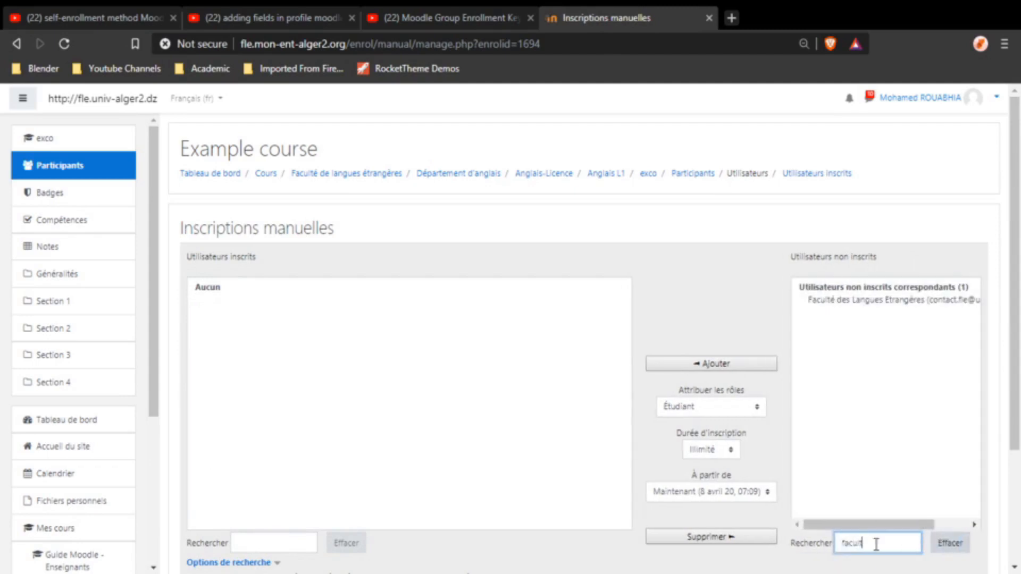
type("é")
left_click(832, 302)
left_click(762, 364)
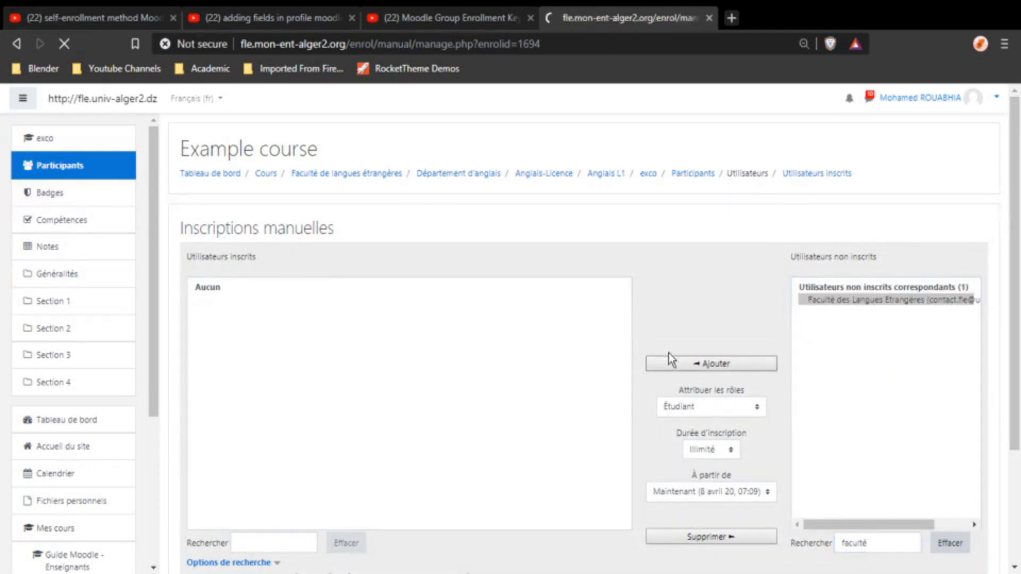
Step: Search the non-enrolled users by the person's surname and enrol the account with the university e-mail address as Étudiant
scroll(627, 312, "down", 3)
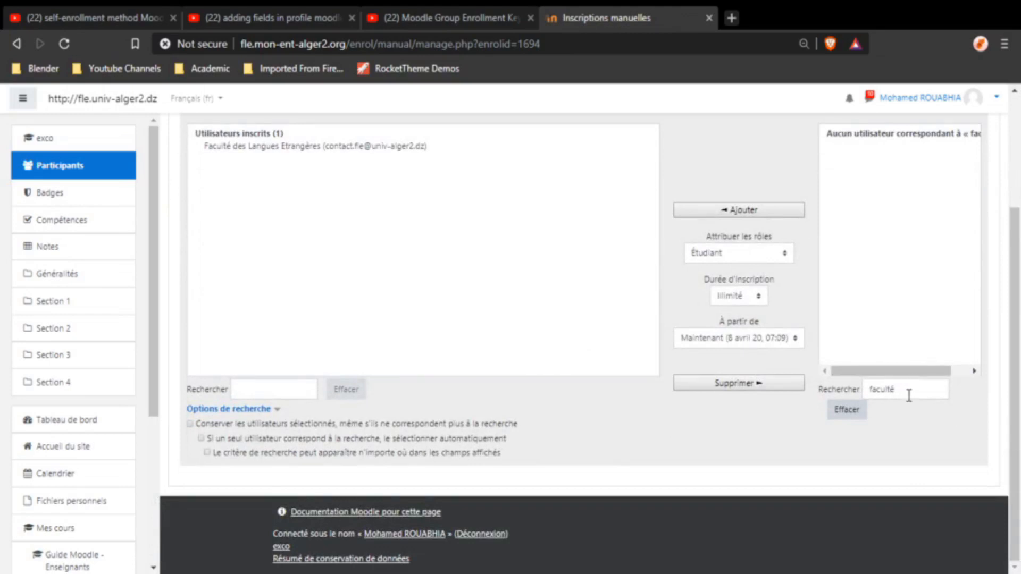
left_click_drag(911, 389, 834, 394)
type("rouabhia")
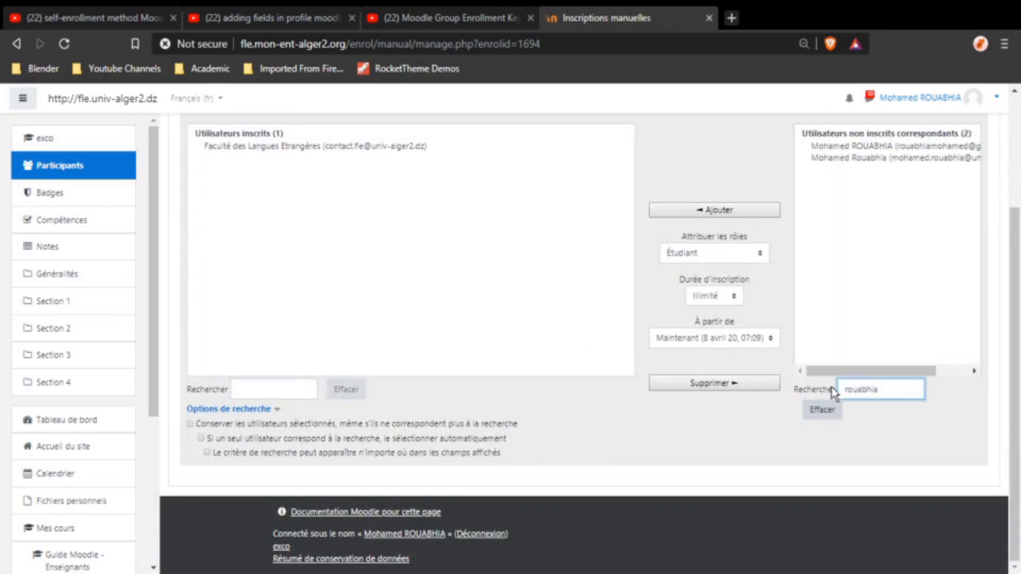
left_click(887, 159)
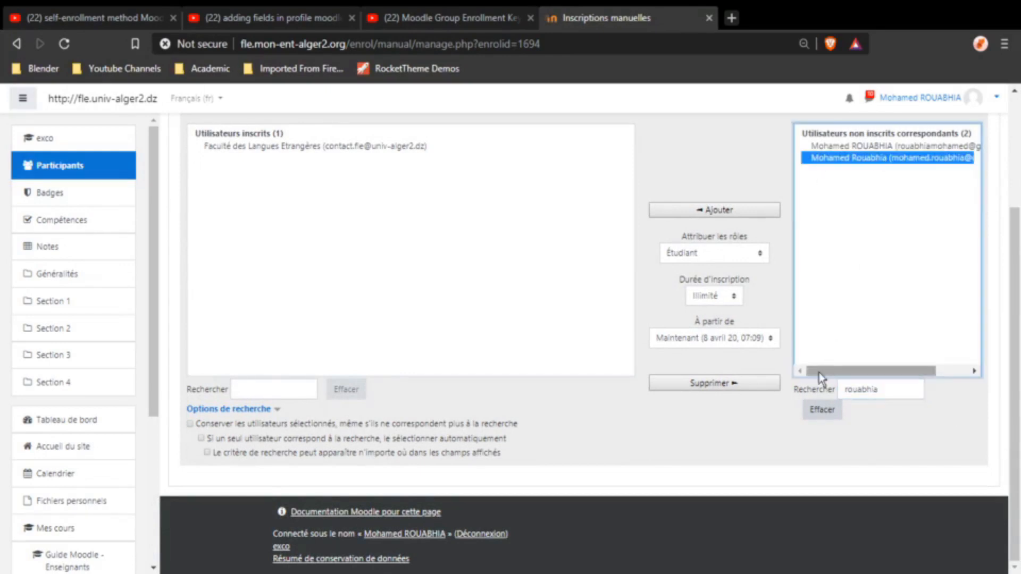
left_click(723, 213)
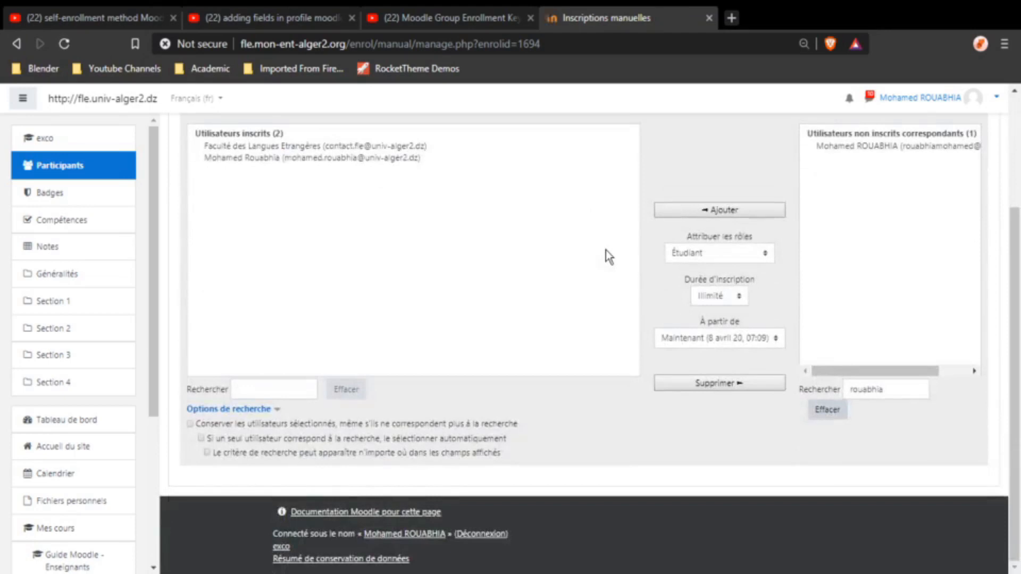
Step: Set the role to assign for manual enrolments to Enseignant
scroll(605, 250, "up", 3)
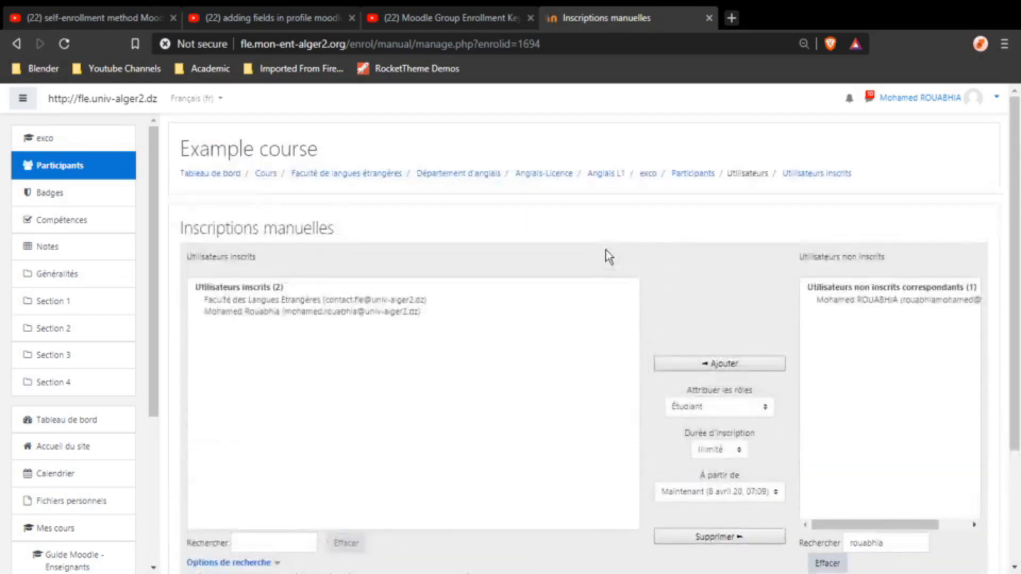
scroll(605, 250, "down", 3)
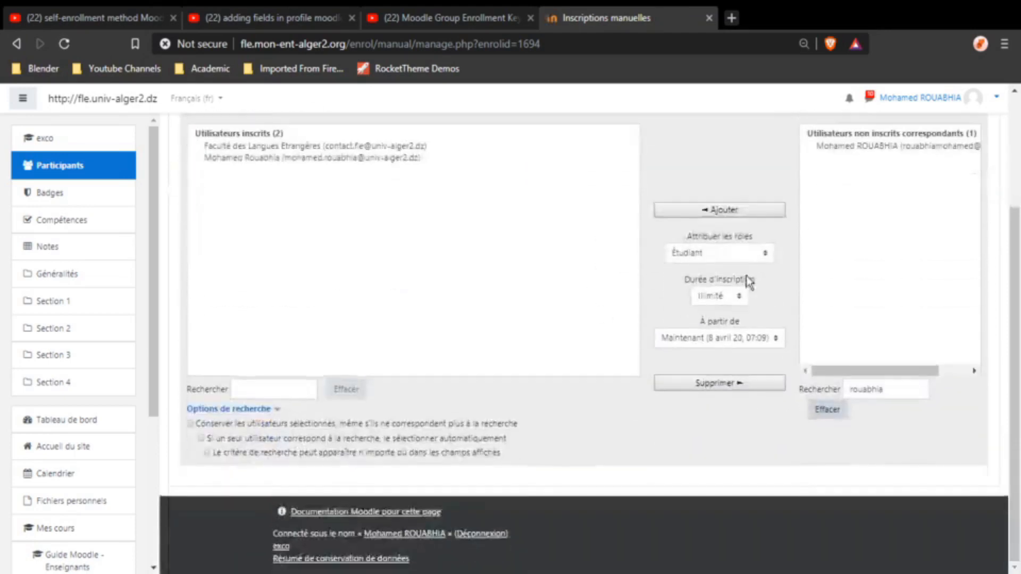
left_click(766, 256)
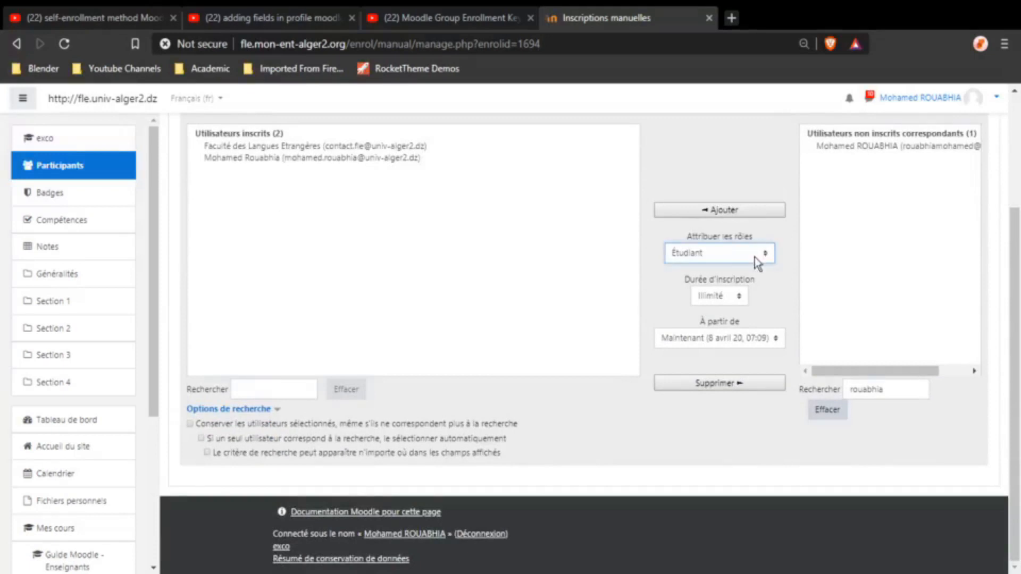
left_click(698, 293)
scroll(588, 335, "up", 3)
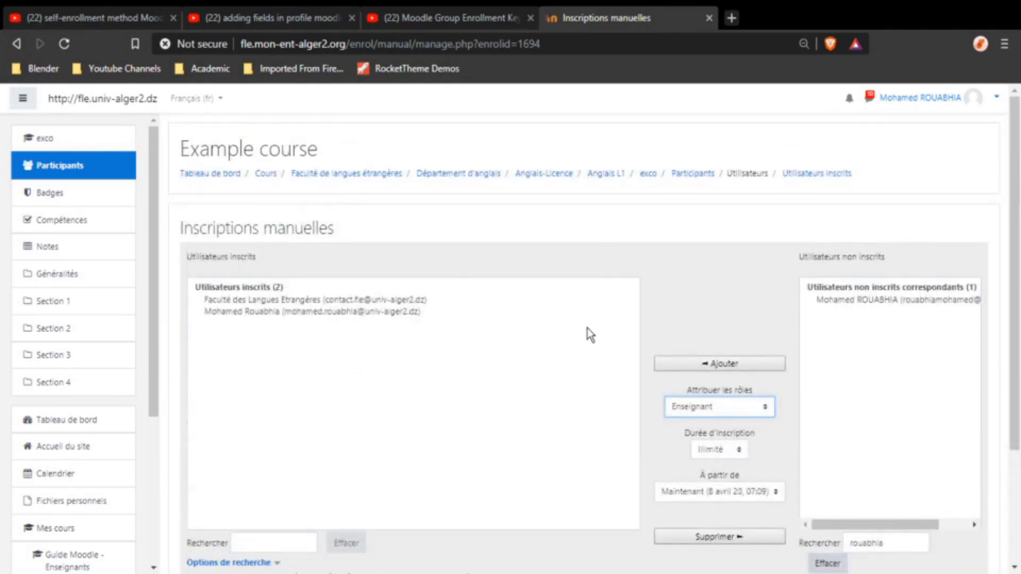
scroll(268, 256, "down", 3)
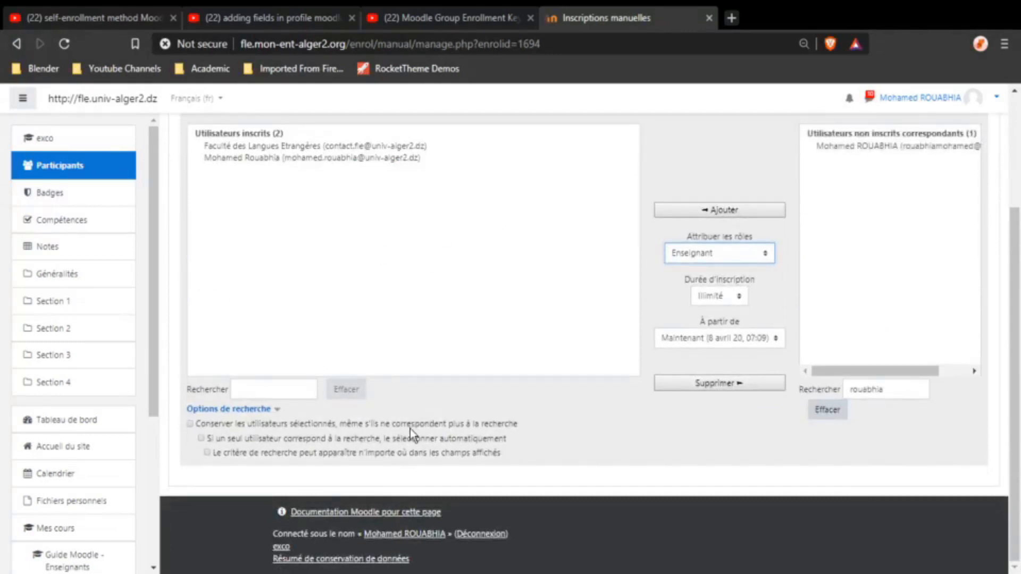
scroll(601, 405, "up", 3)
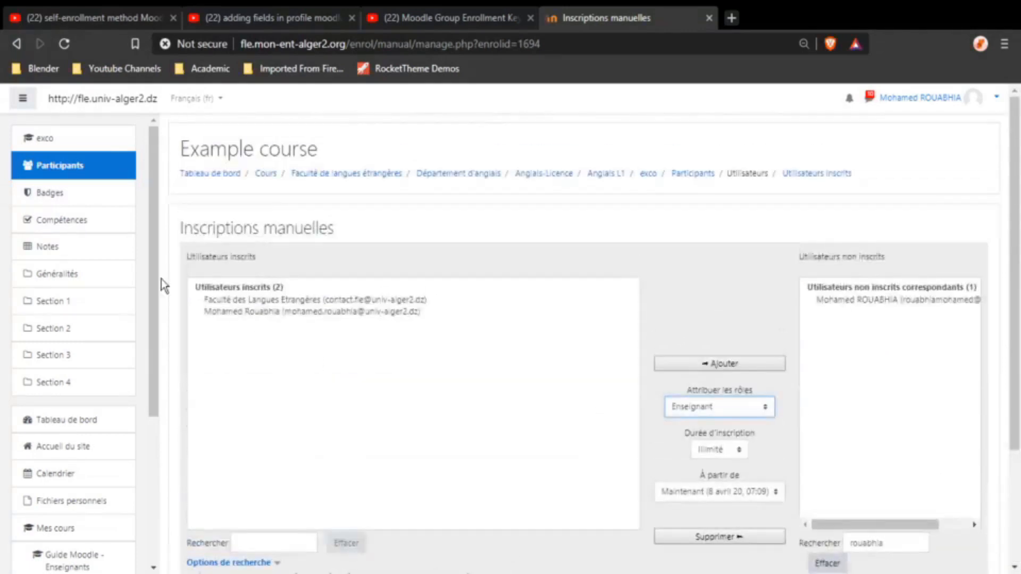
Step: Return to the course's participants list and check the available enrolment methods and groups options
left_click(73, 173)
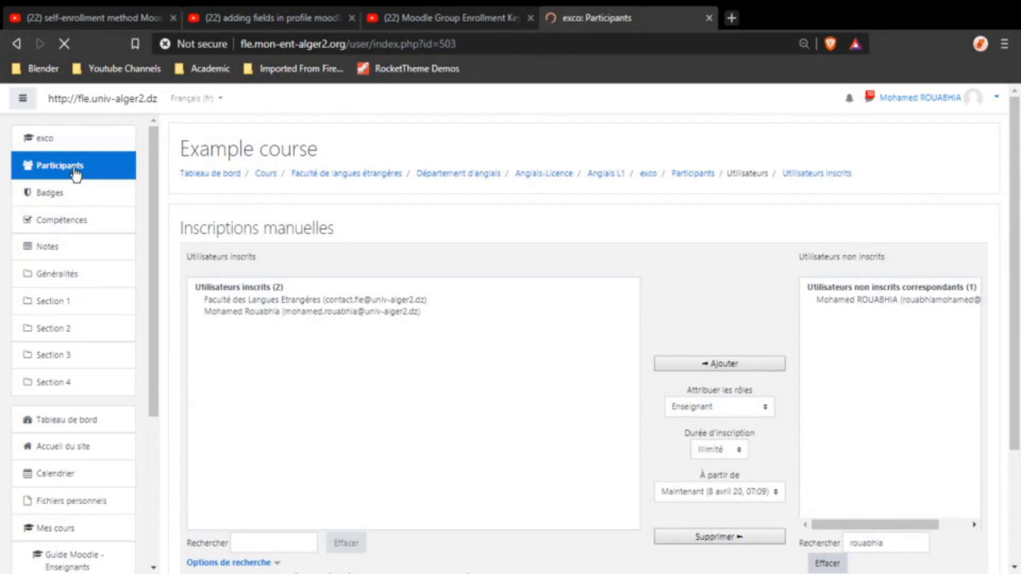
left_click(989, 223)
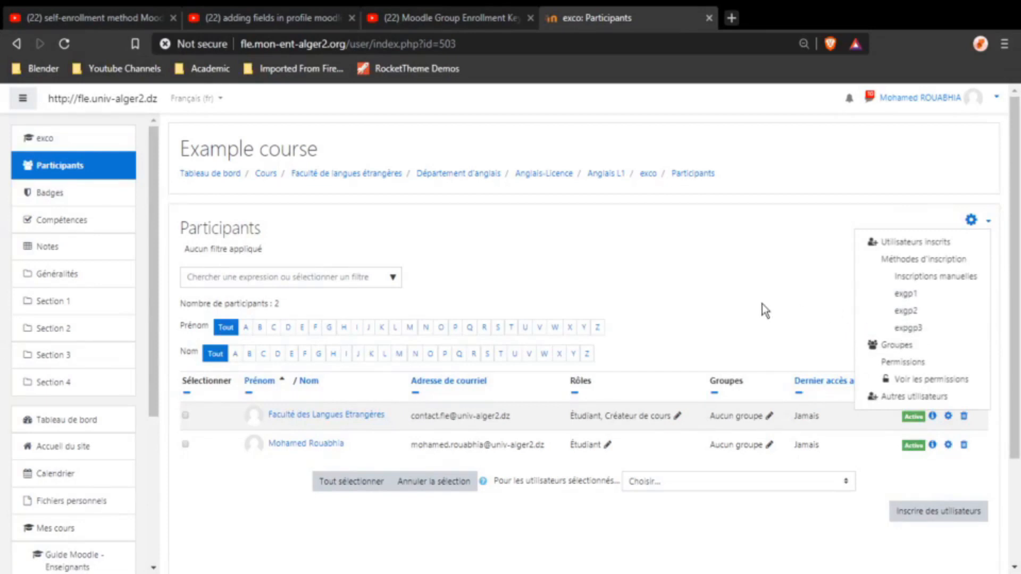
key("Escape")
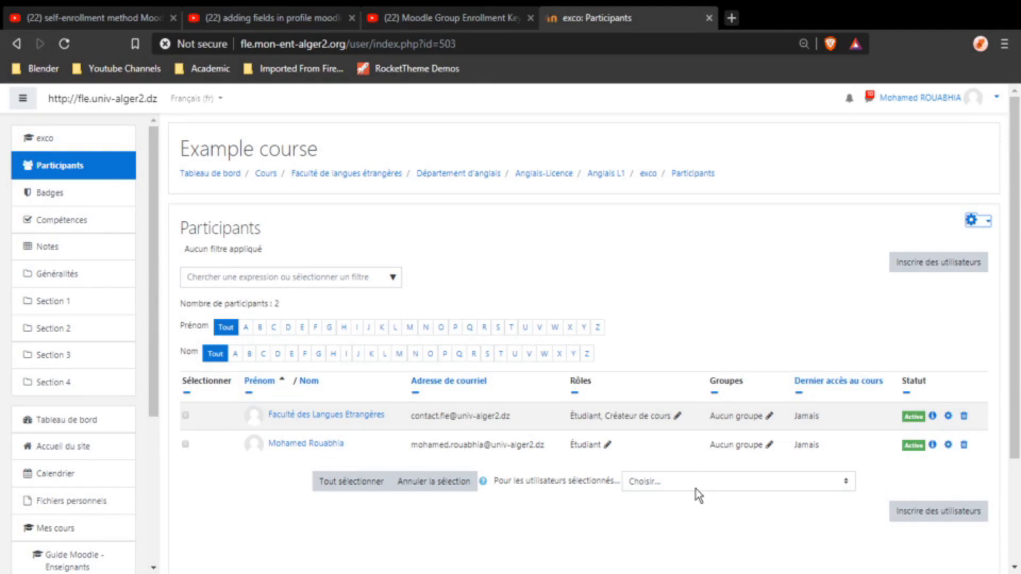
Step: Replace the Étudiant role of the second participant with Enseignant and save the role change
scroll(516, 458, "down", 3)
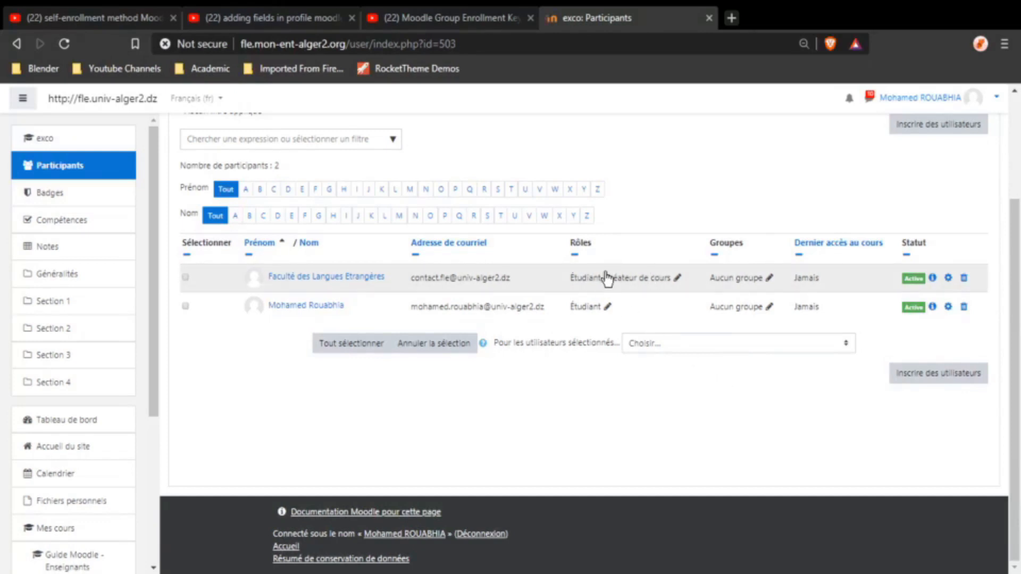
left_click(607, 311)
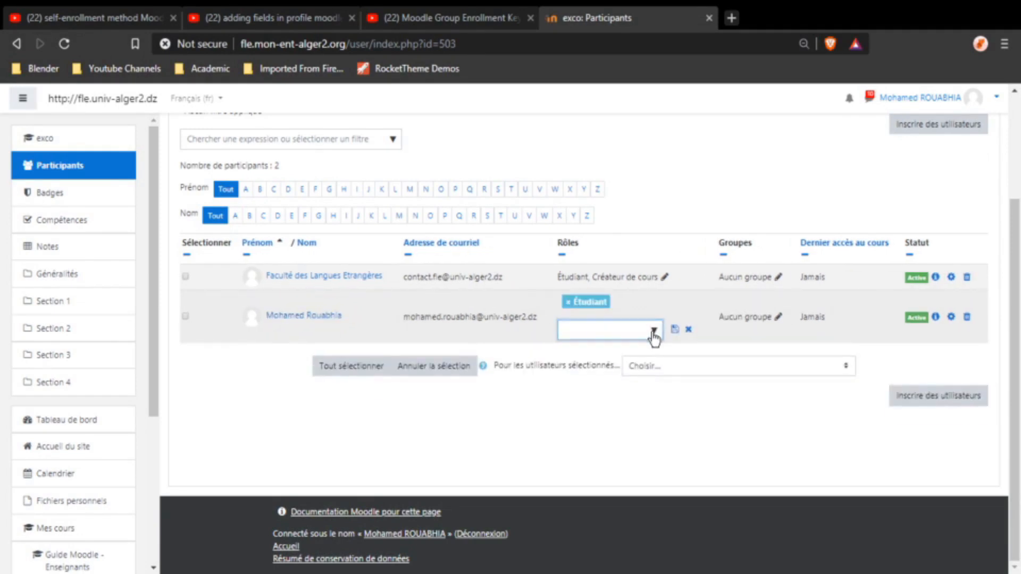
left_click(653, 332)
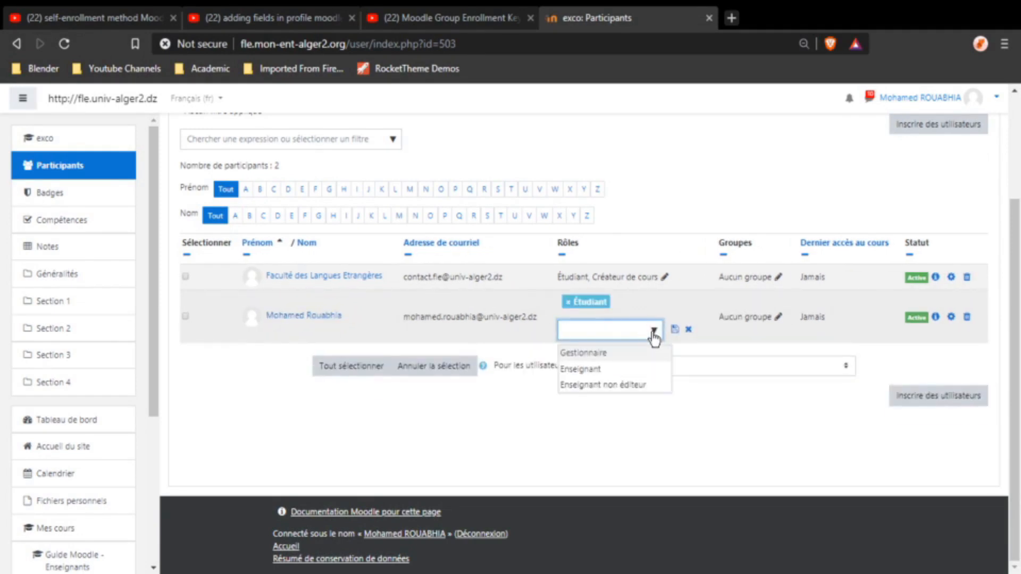
left_click(585, 369)
left_click(634, 302)
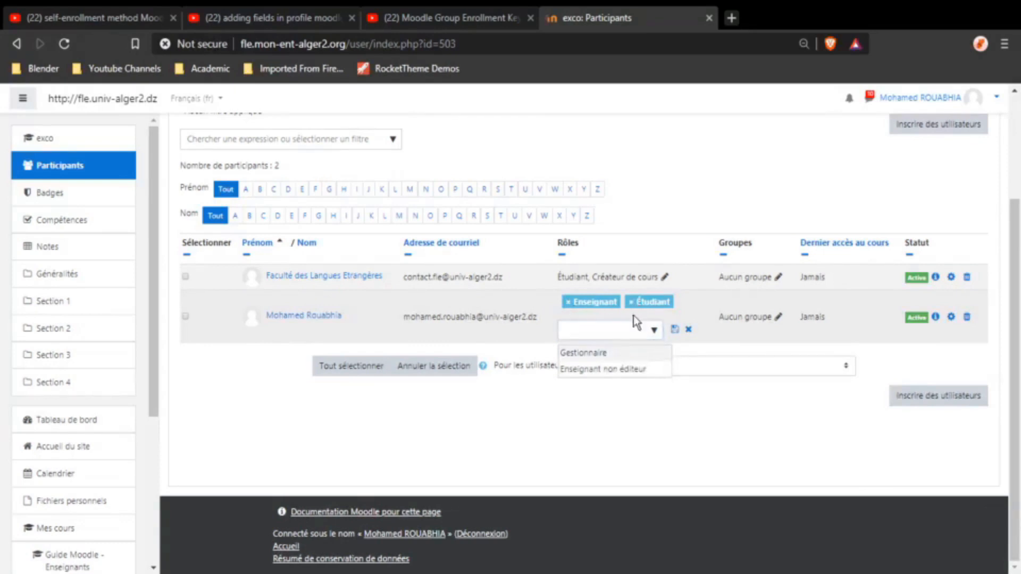
left_click(675, 330)
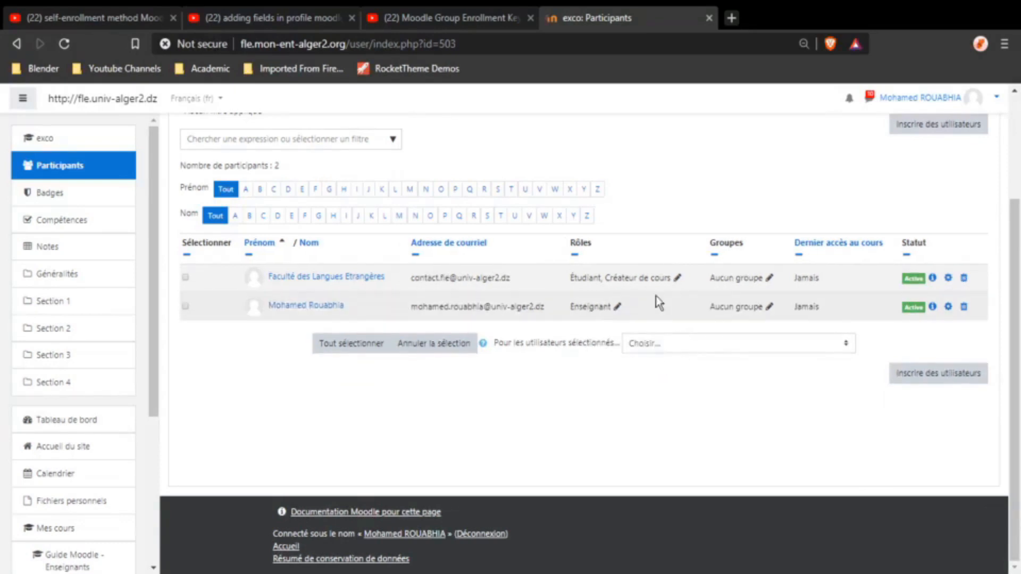
Step: Replace the Étudiant role of Faculté des Langues Etrangères with Enseignant and save the role change
left_click(666, 277)
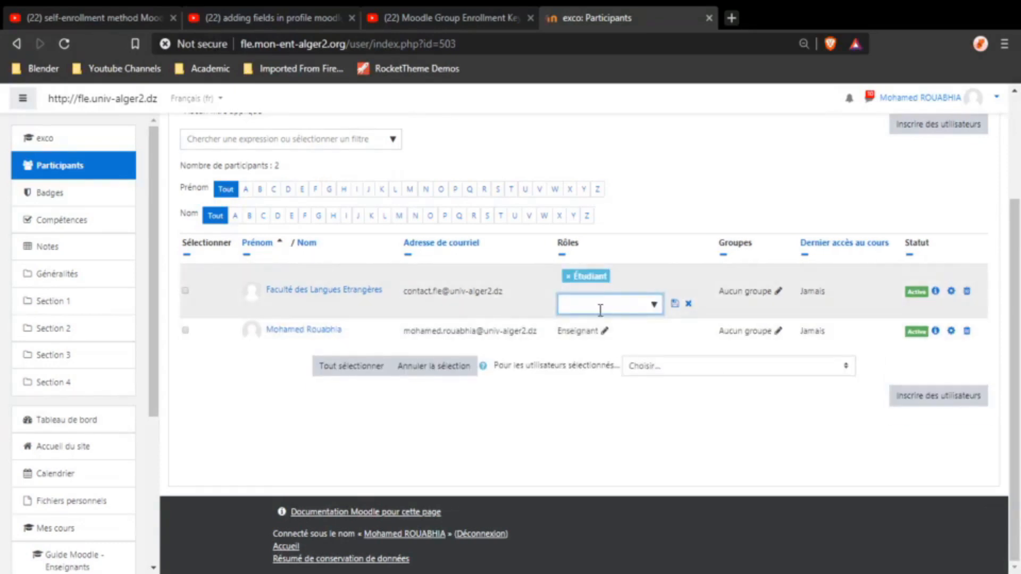
left_click(654, 306)
left_click(582, 342)
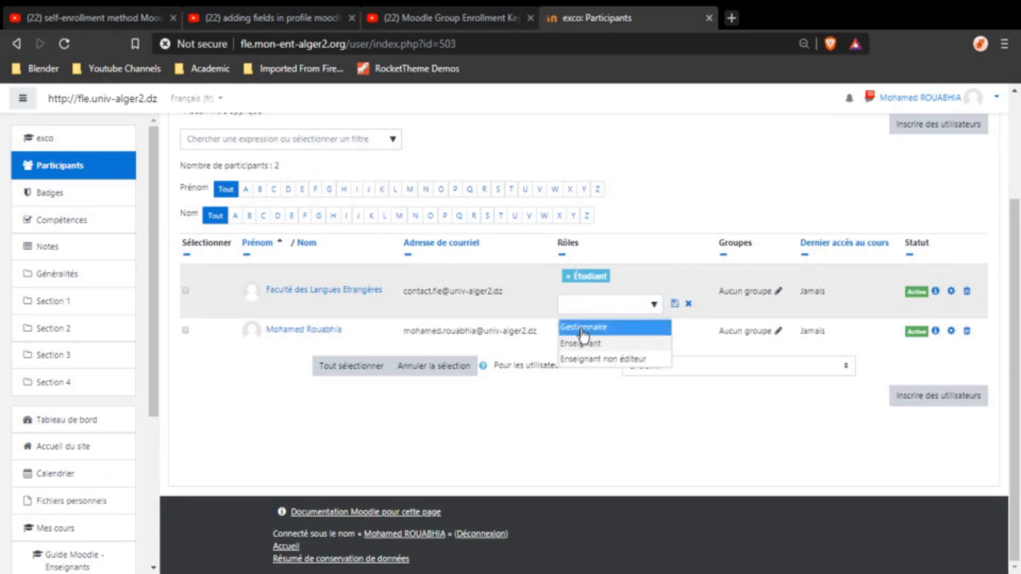
left_click(631, 276)
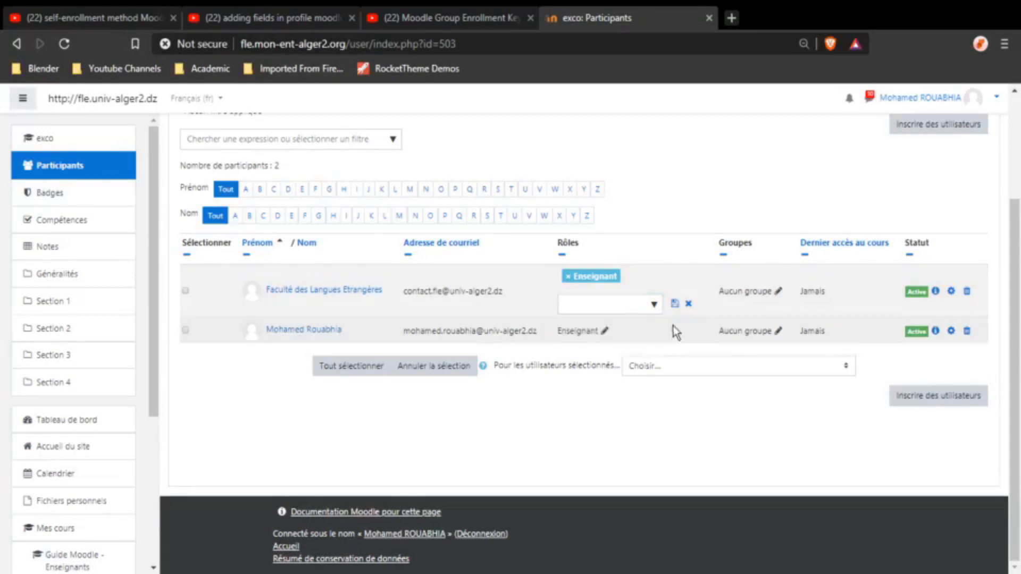
left_click(681, 306)
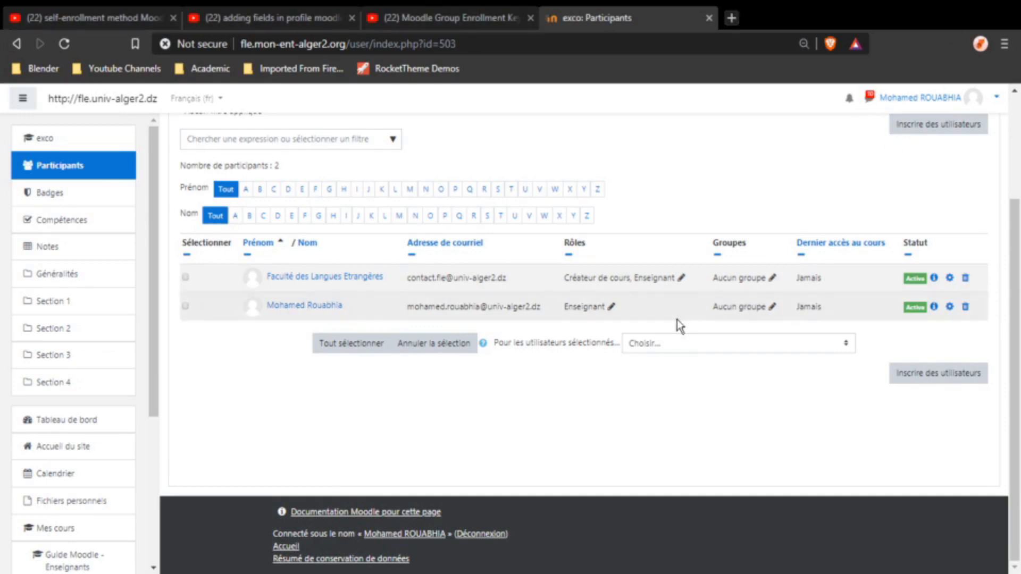
Step: Assign Faculté des Langues Etrangères to groups An1gp1 and An1gp2 and save the group selection
left_click(772, 279)
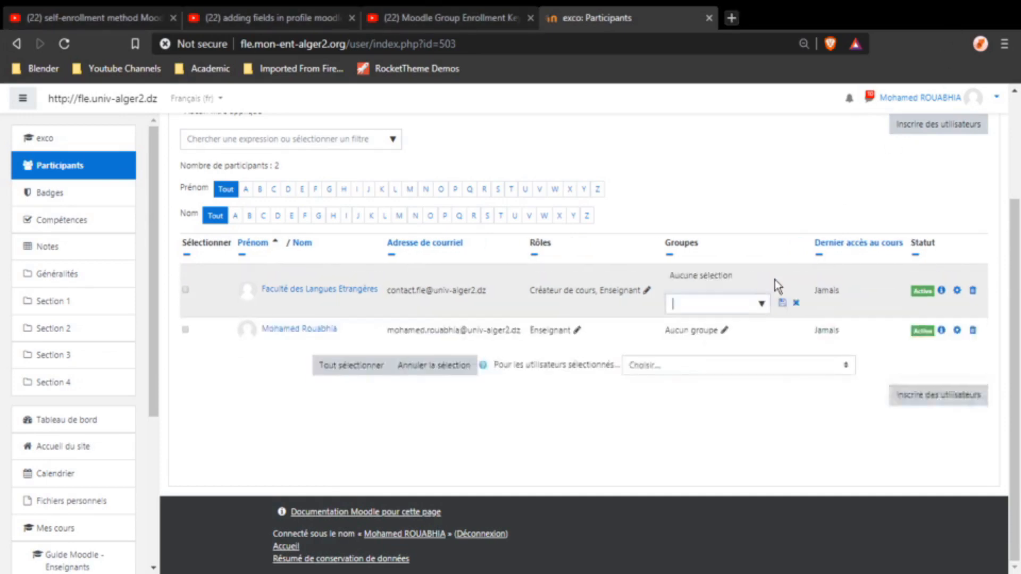
left_click(760, 304)
left_click(703, 330)
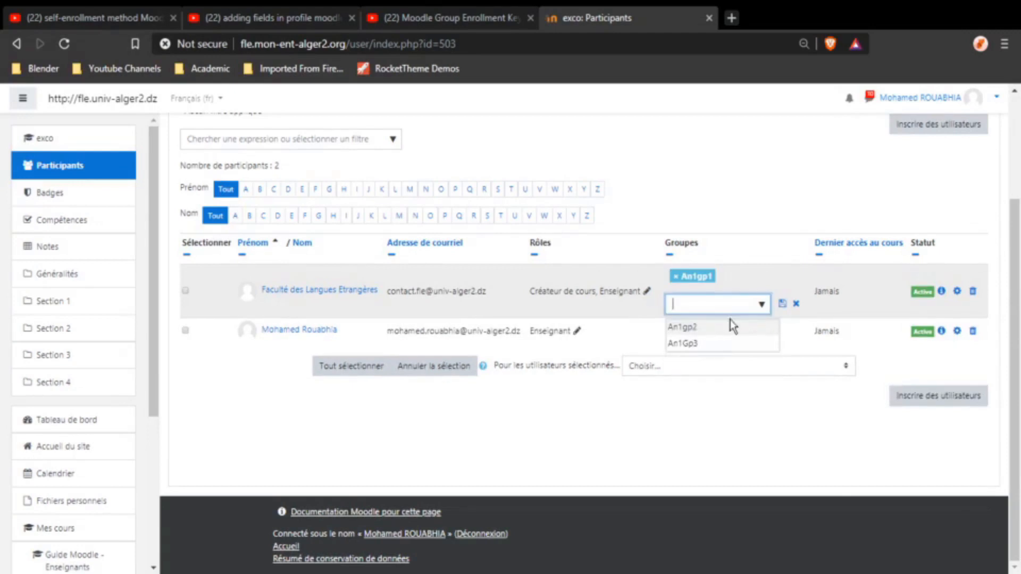
left_click(722, 328)
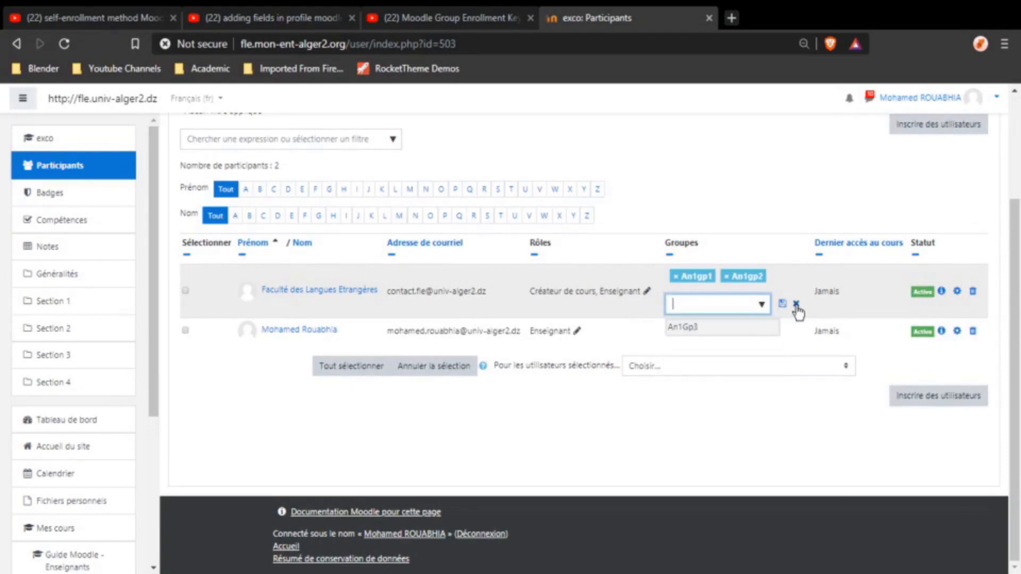
left_click(782, 304)
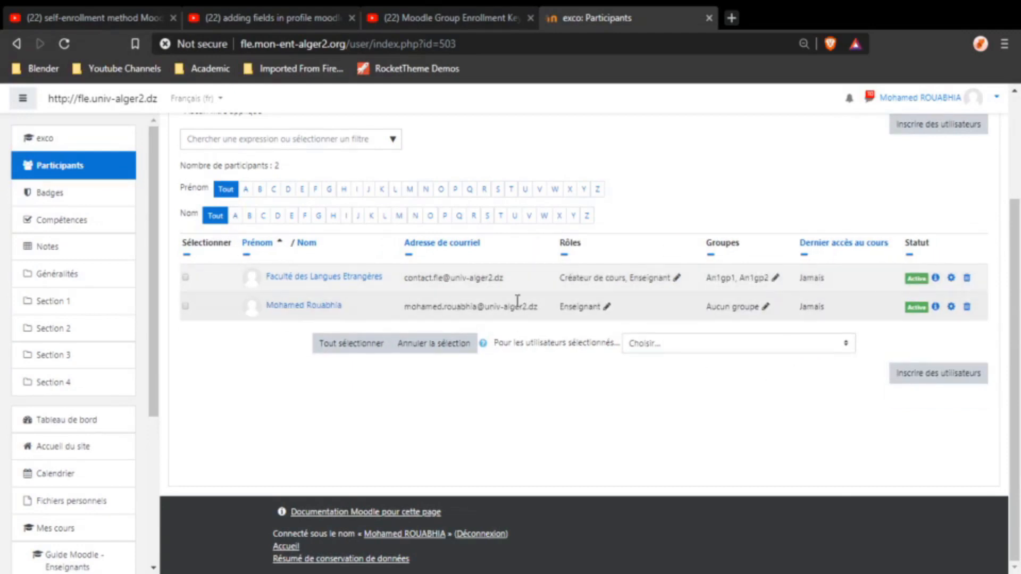
Step: Assign the second participant to group An1Gp3 and save the group selection
left_click(766, 308)
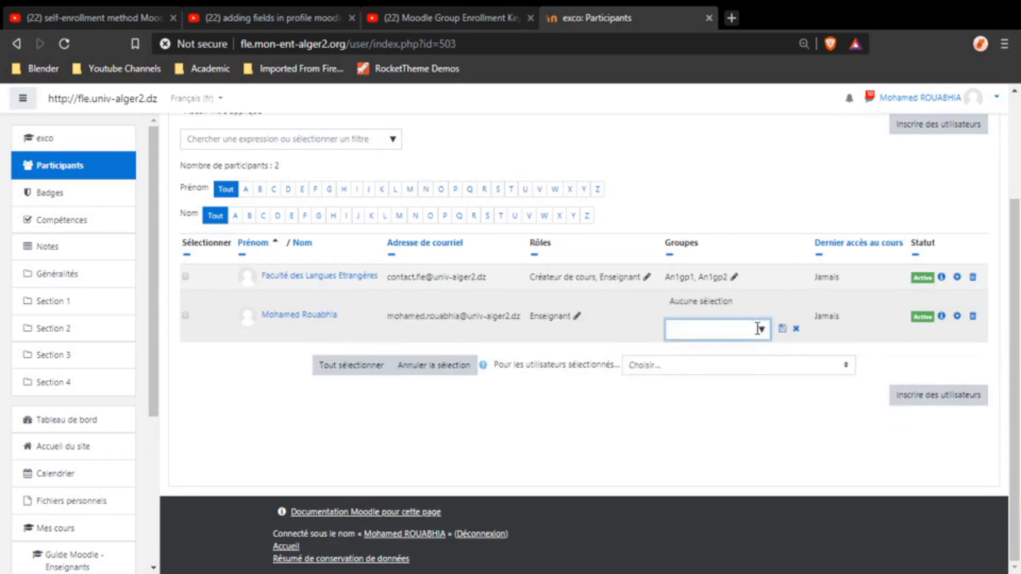
left_click(702, 329)
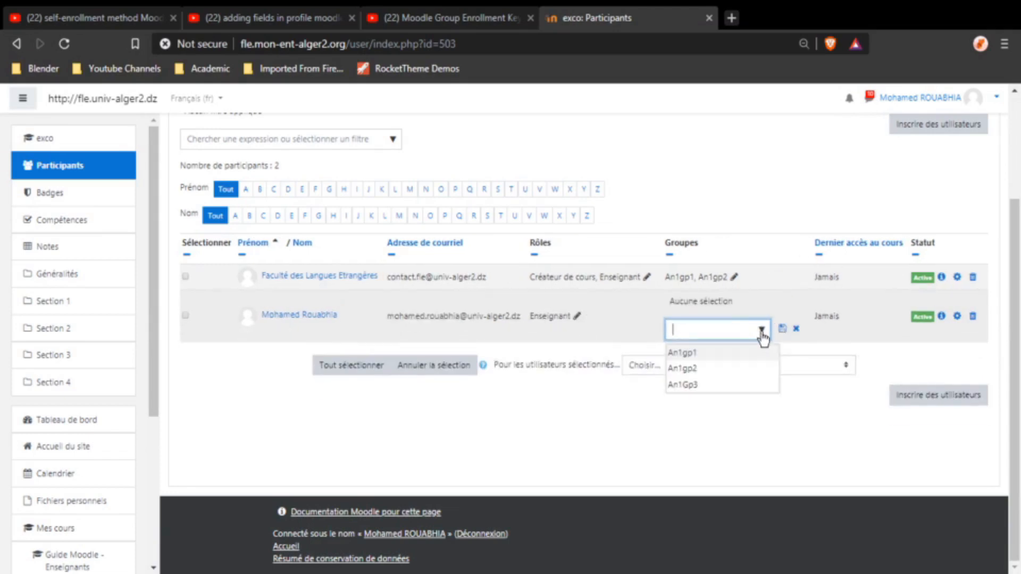
left_click(696, 384)
left_click(782, 328)
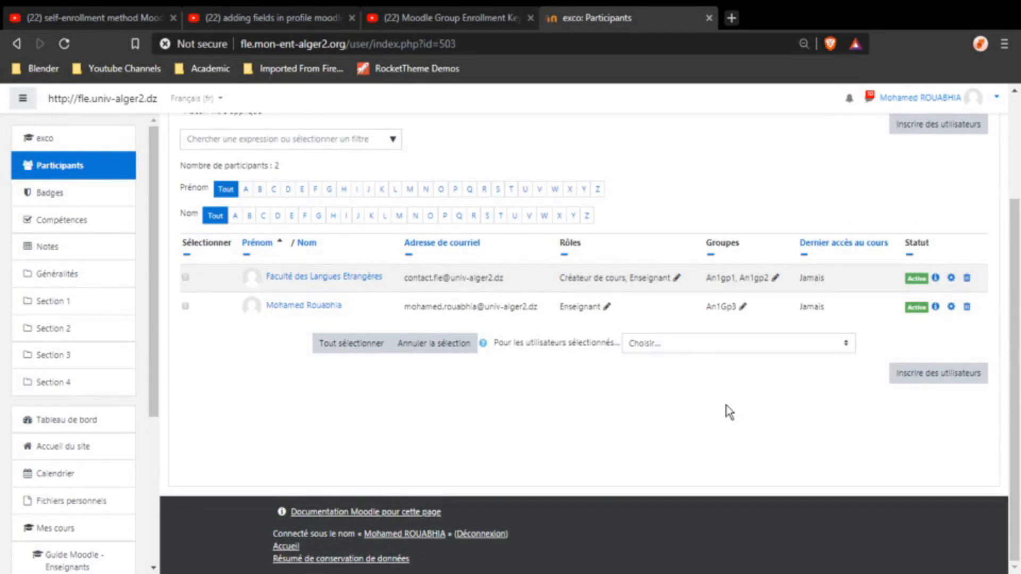
scroll(729, 412, "up", 1)
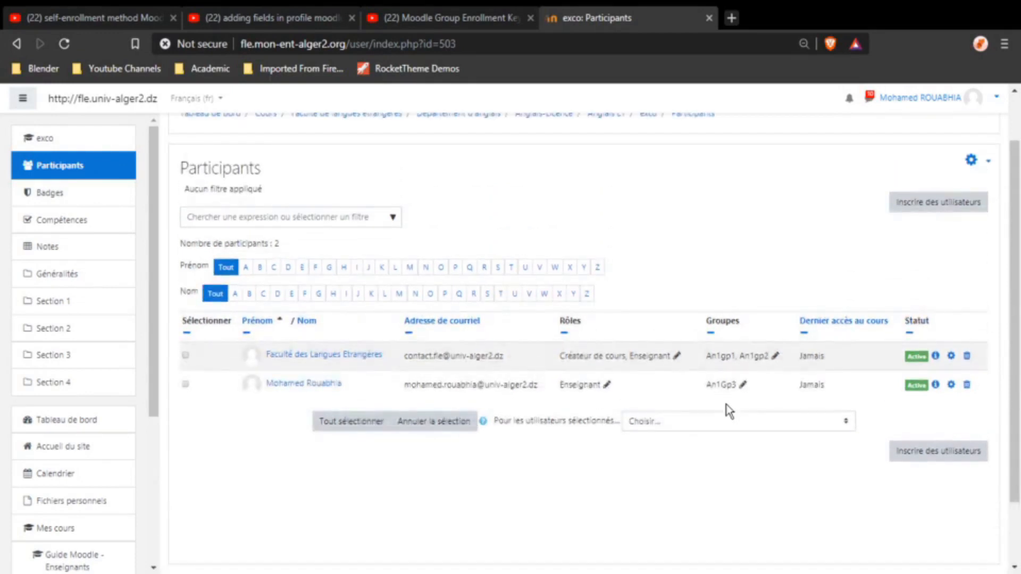